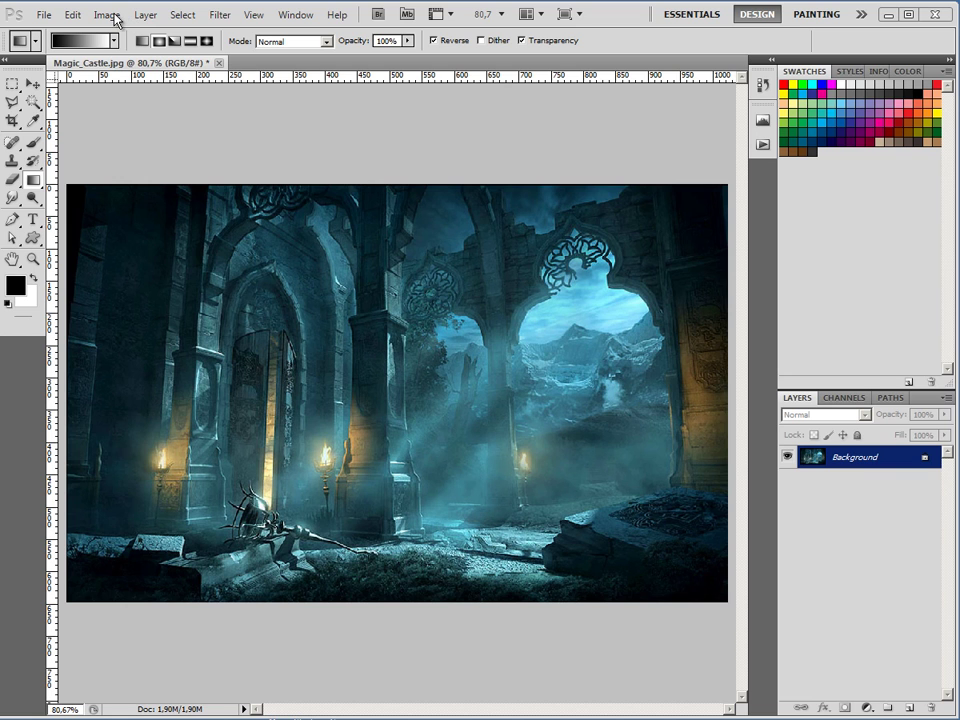
- Convert Magic_Castle.jpg to black and white using the Maximum White preset
click(111, 18)
mouse_move(125, 58)
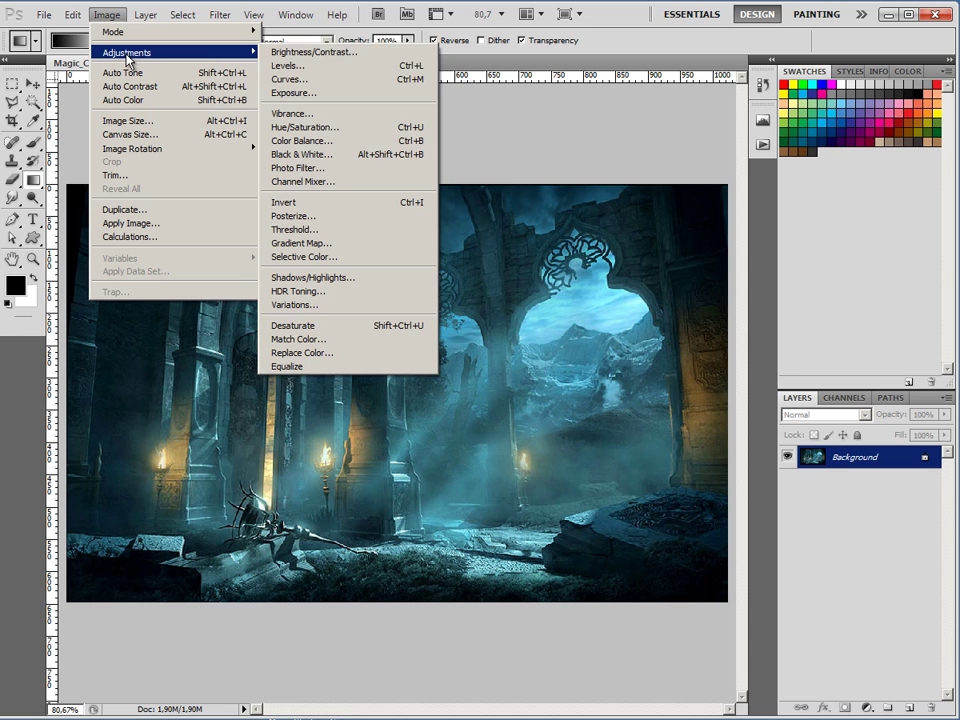
click(322, 156)
click(409, 147)
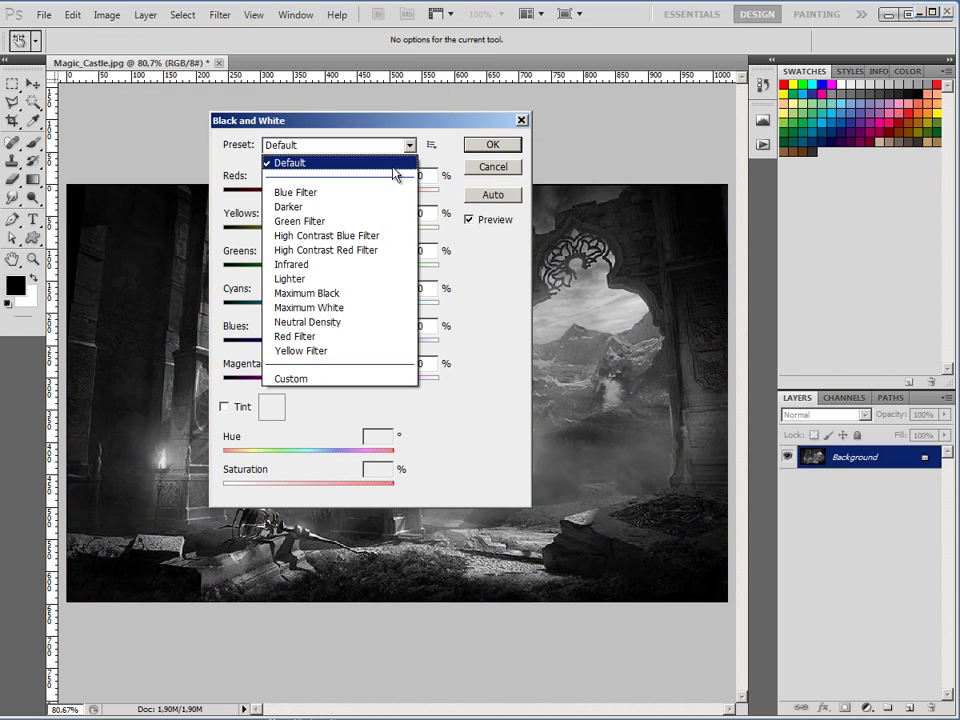
click(372, 307)
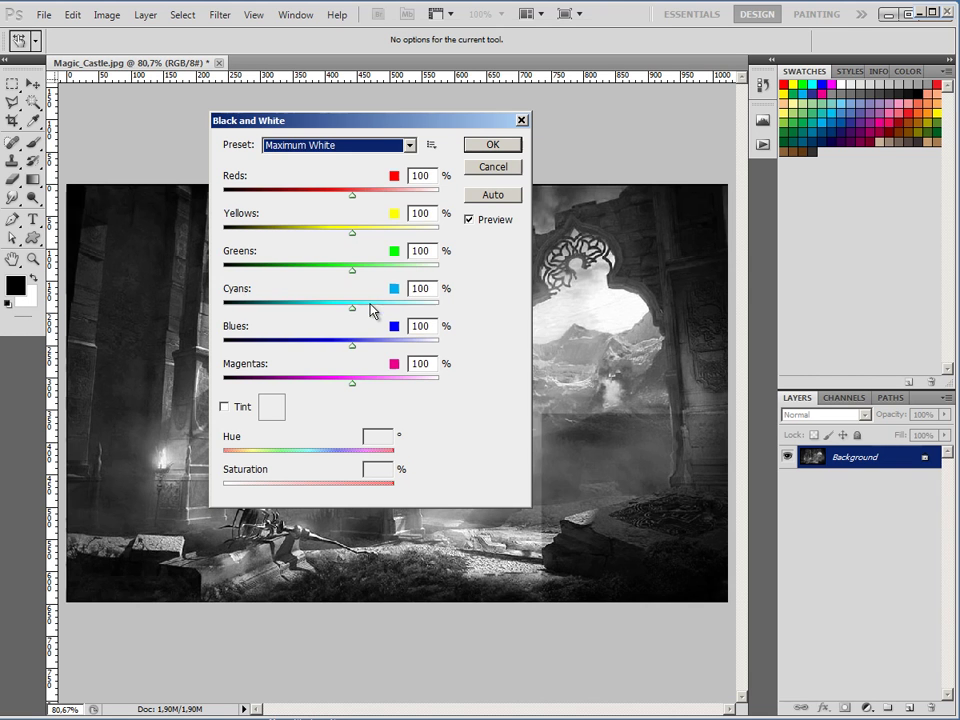
click(487, 153)
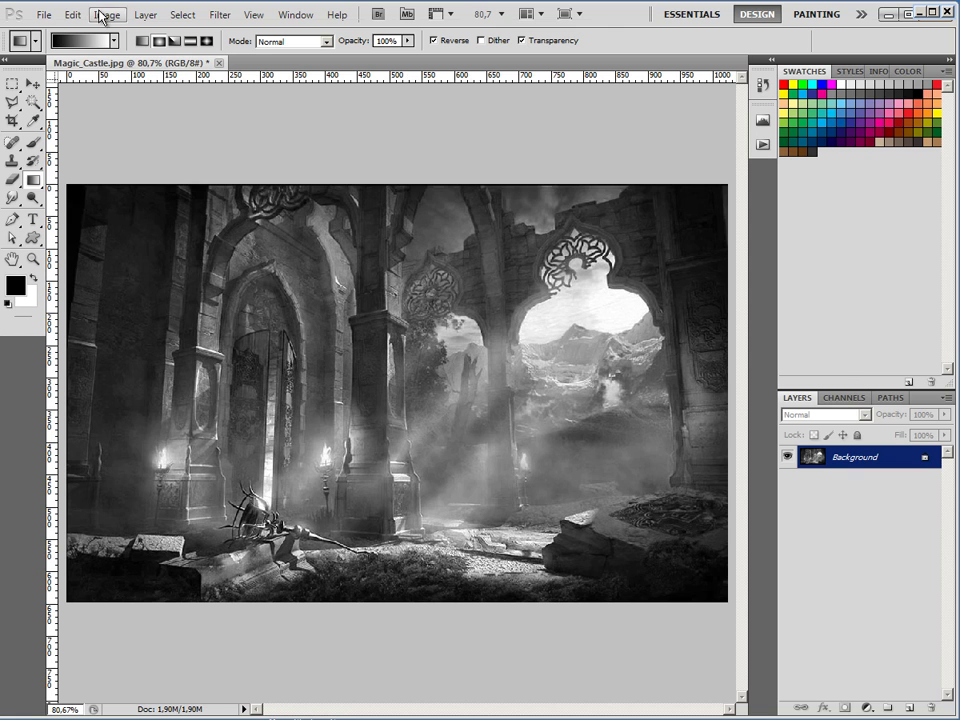
- Apply Brightness/Contrast to the castle image with Brightness 72 and Contrast 27
click(104, 15)
mouse_move(180, 52)
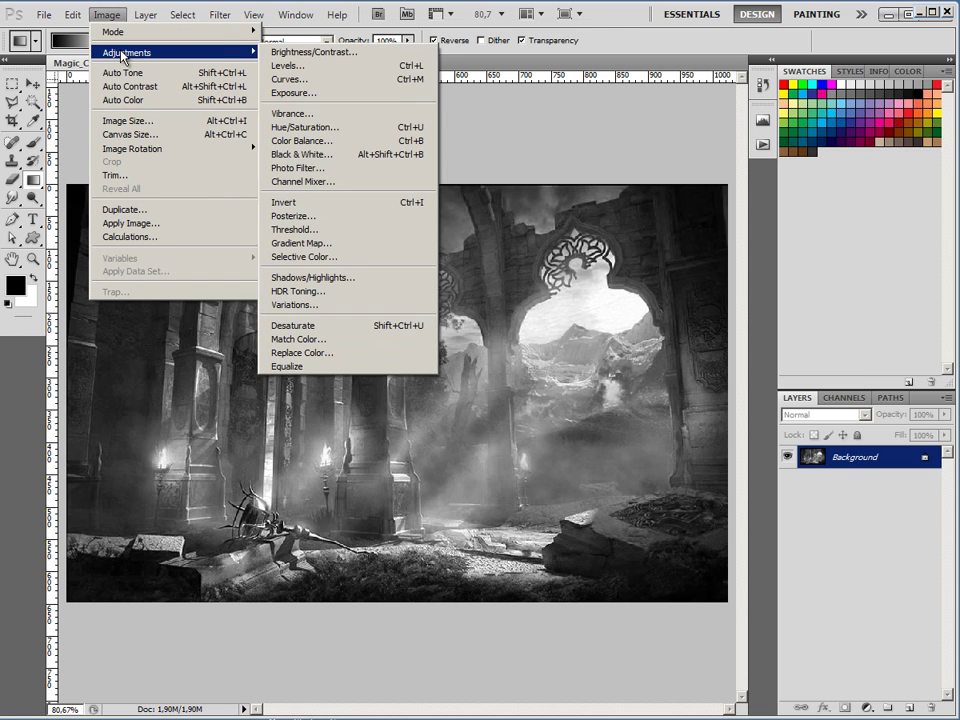
click(310, 52)
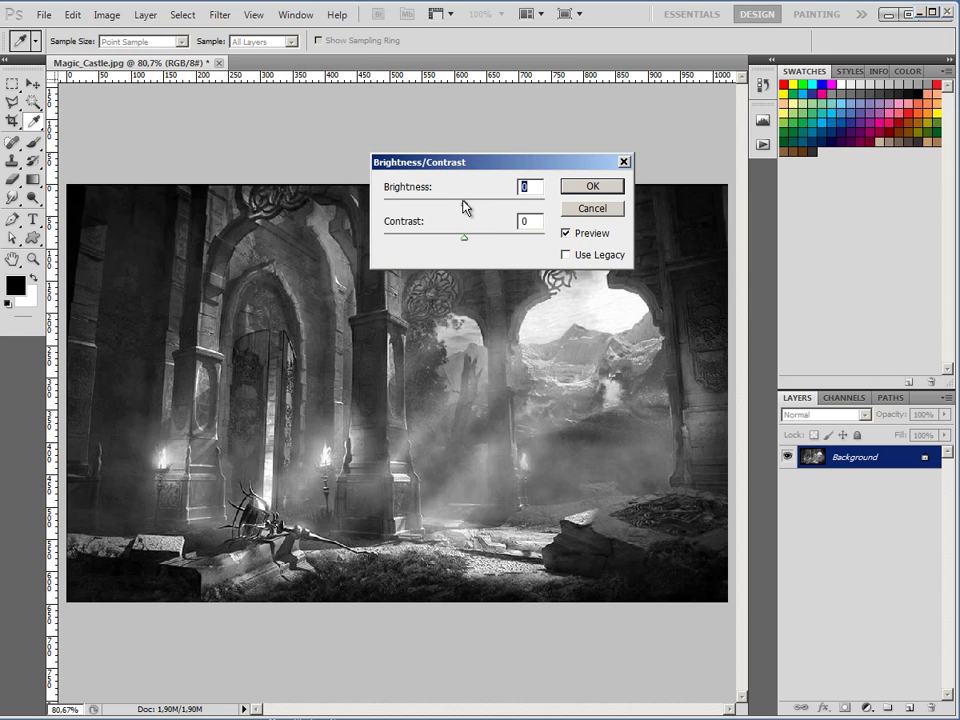
drag(466, 205, 501, 207)
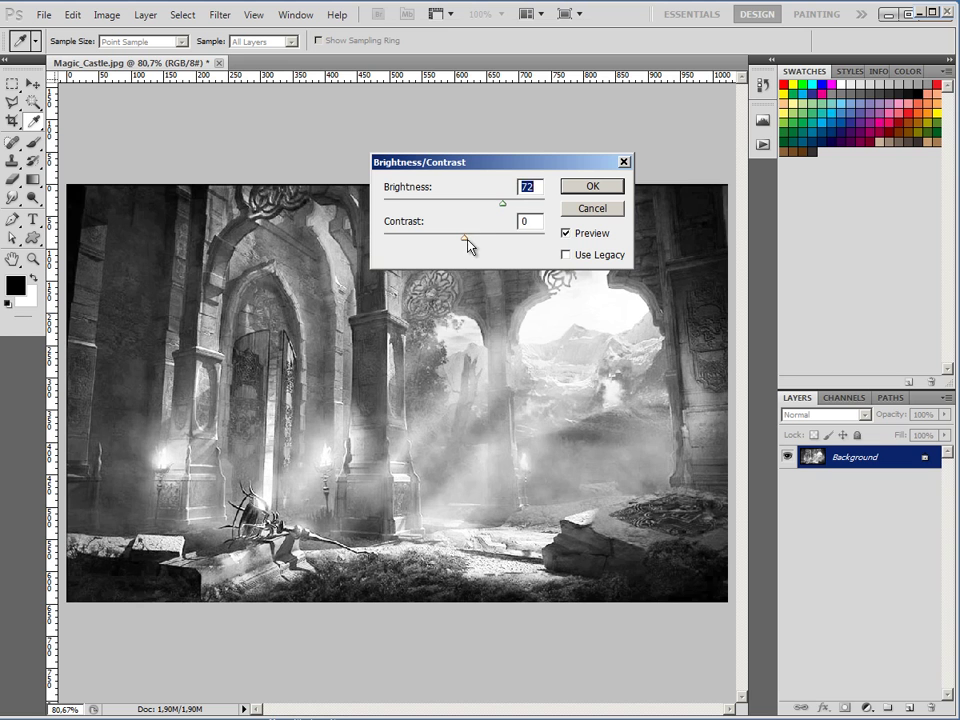
drag(465, 239, 487, 244)
click(592, 190)
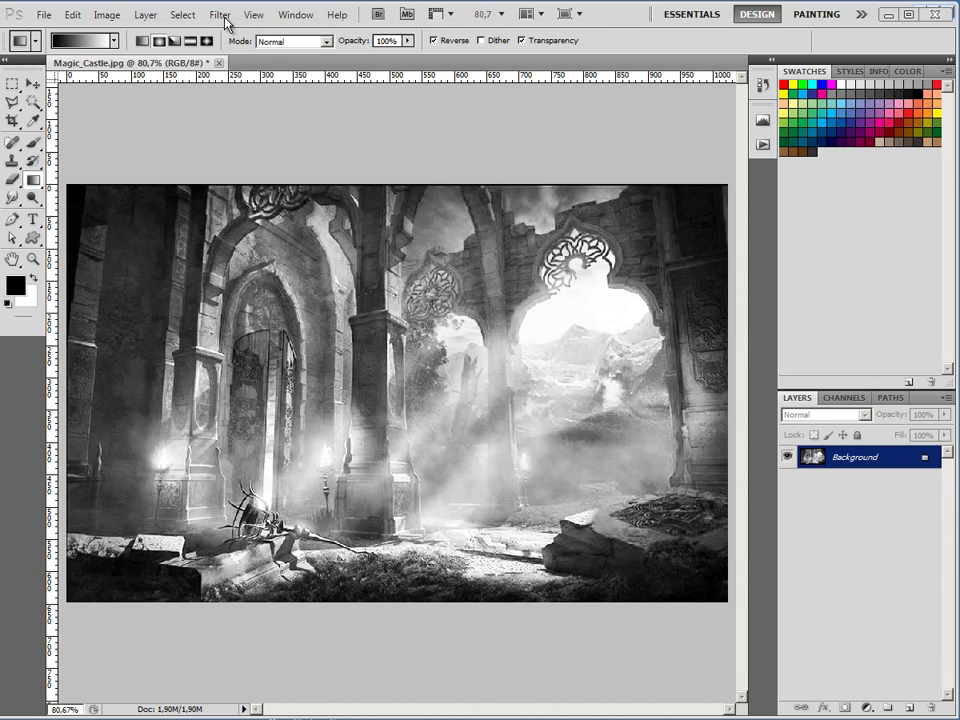
- Apply a Gaussian Blur with a 1-pixel radius to the castle image
click(222, 15)
mouse_move(210, 145)
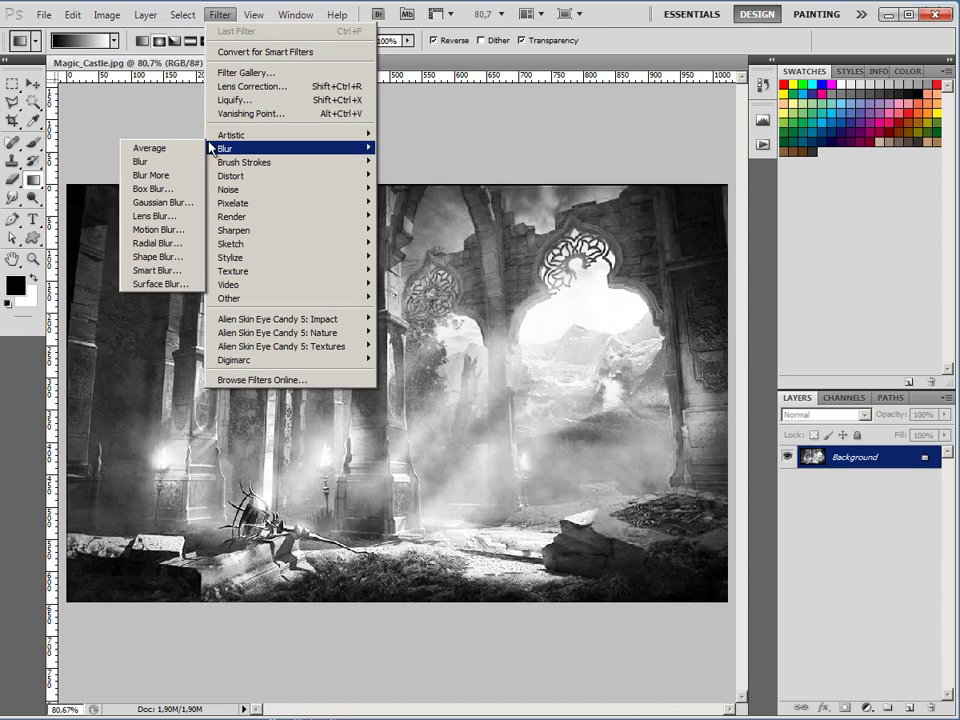
click(180, 202)
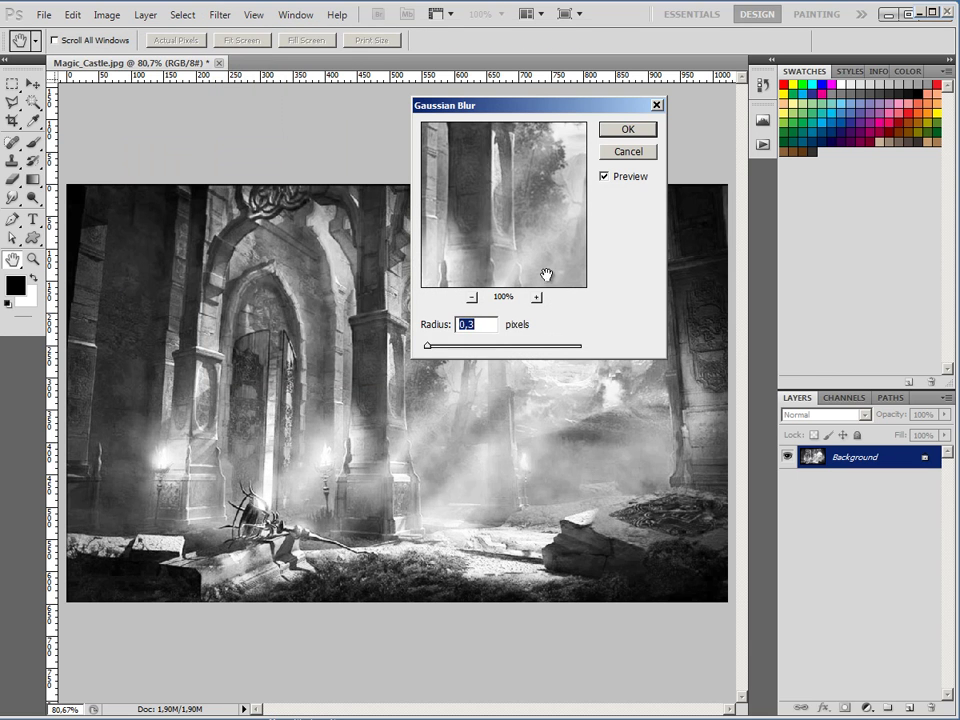
drag(436, 352, 439, 356)
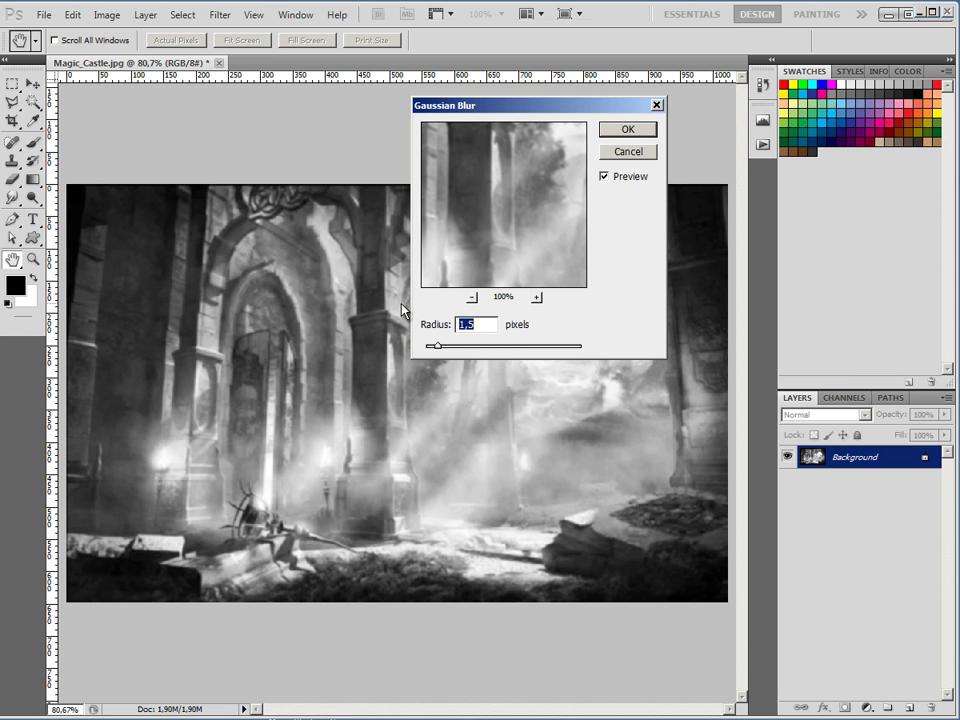
text(1)
click(652, 134)
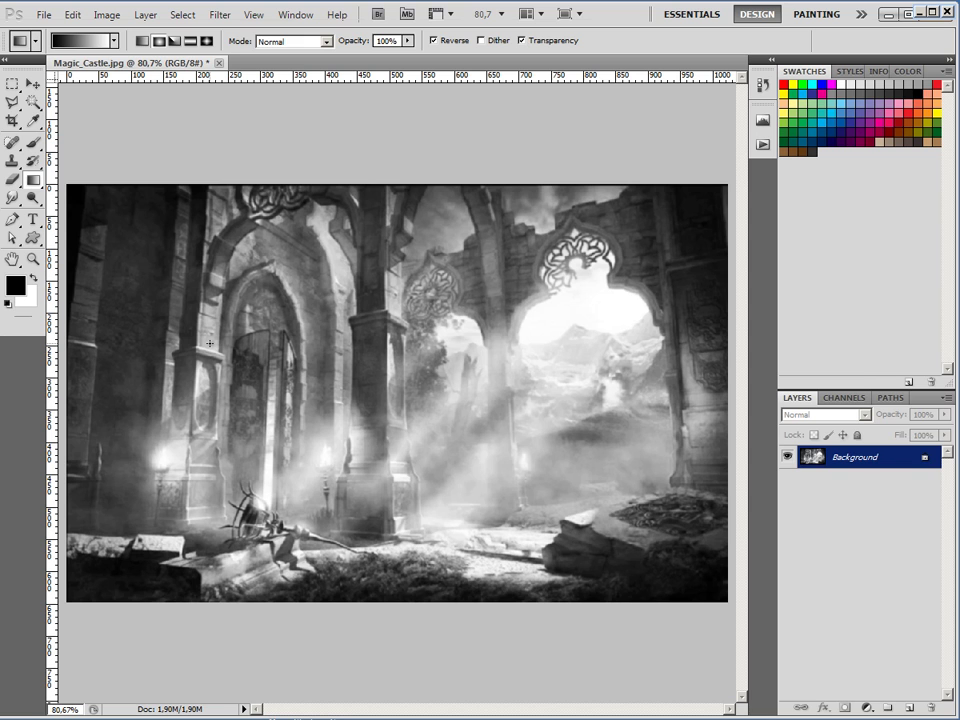
- Select all of the castle image, then create a transparent 1024 × 648 document named 'Vendor example'
key(ctrl+a)
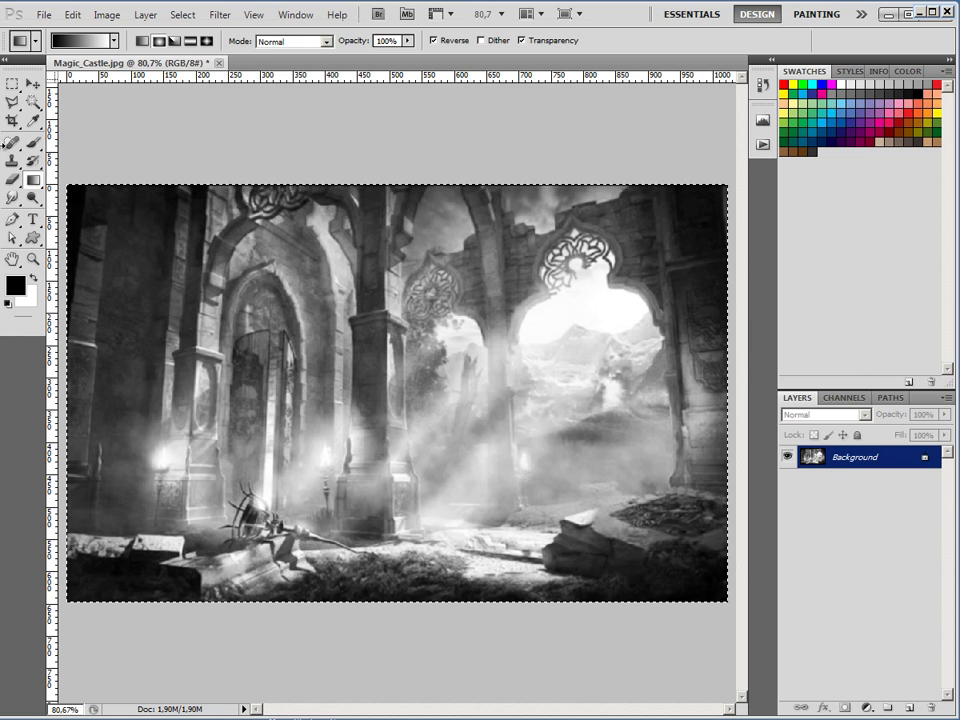
click(42, 15)
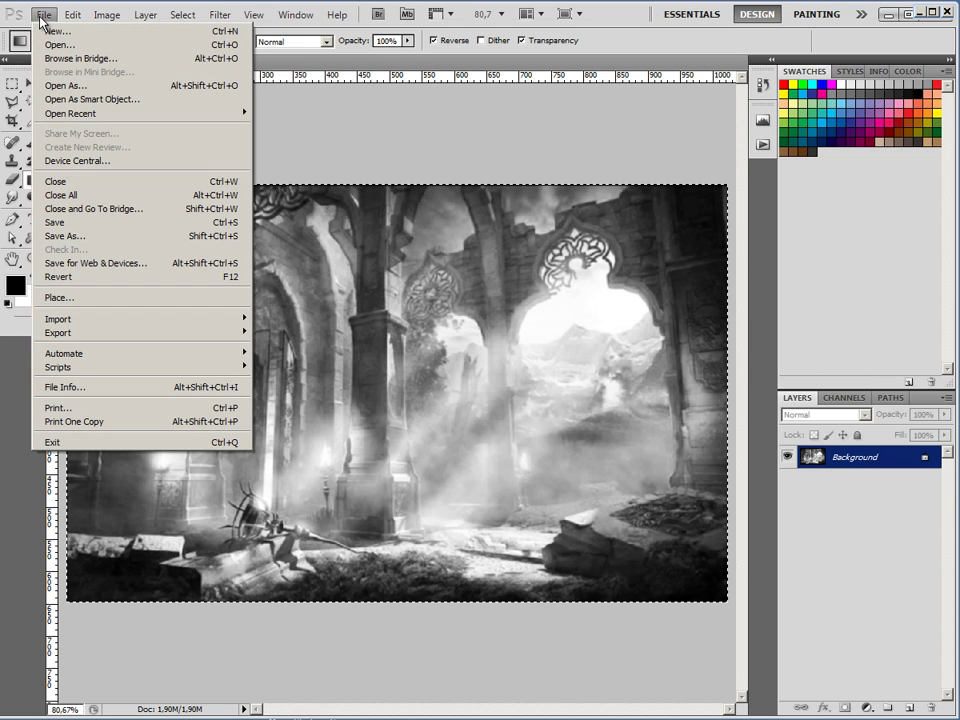
click(47, 31)
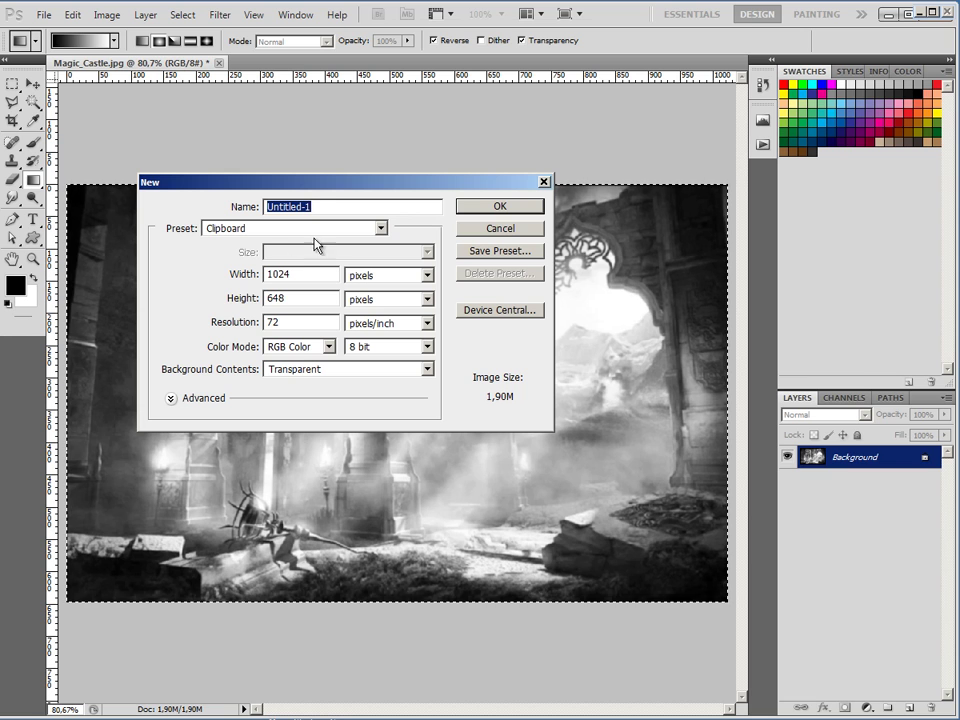
text(VEnd)
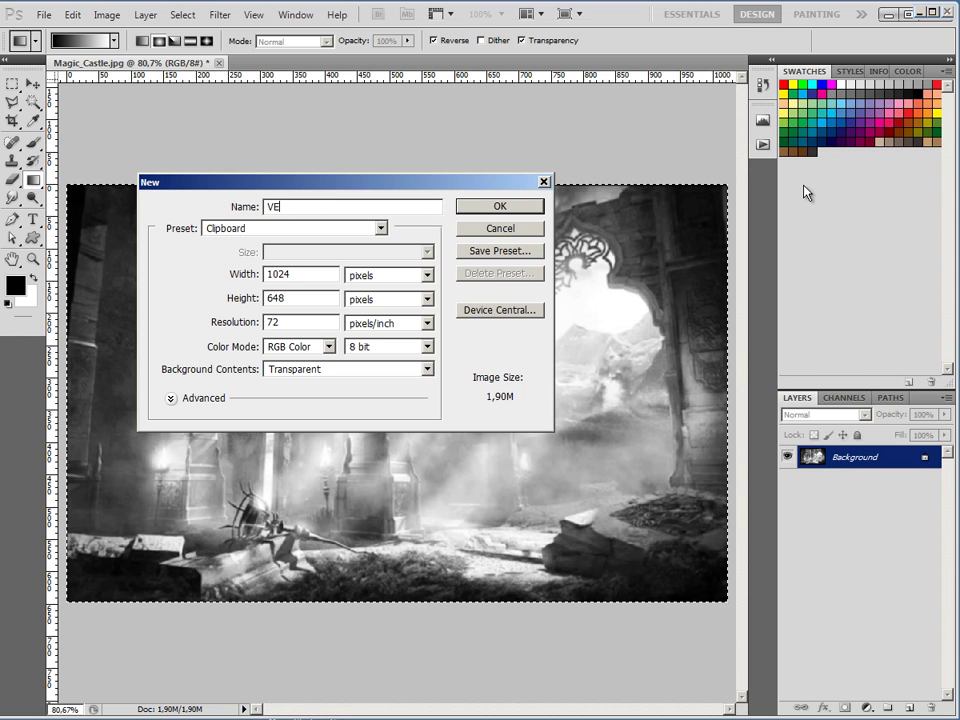
key(BackSpace)
key(BackSpace)
key(BackSpace)
text(end)
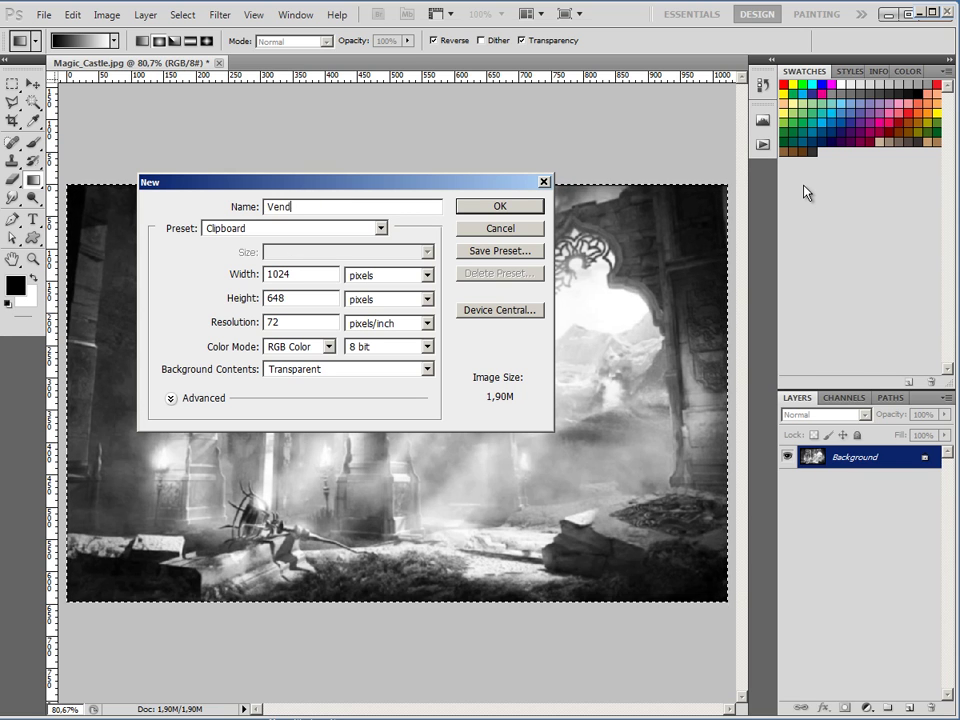
text(or e)
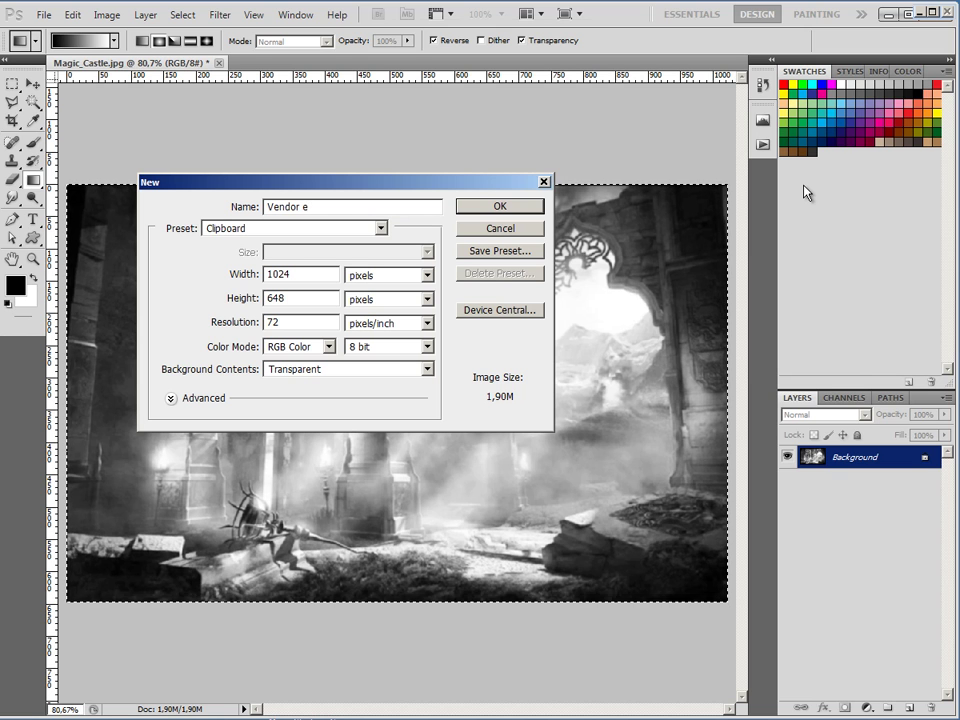
text(xample)
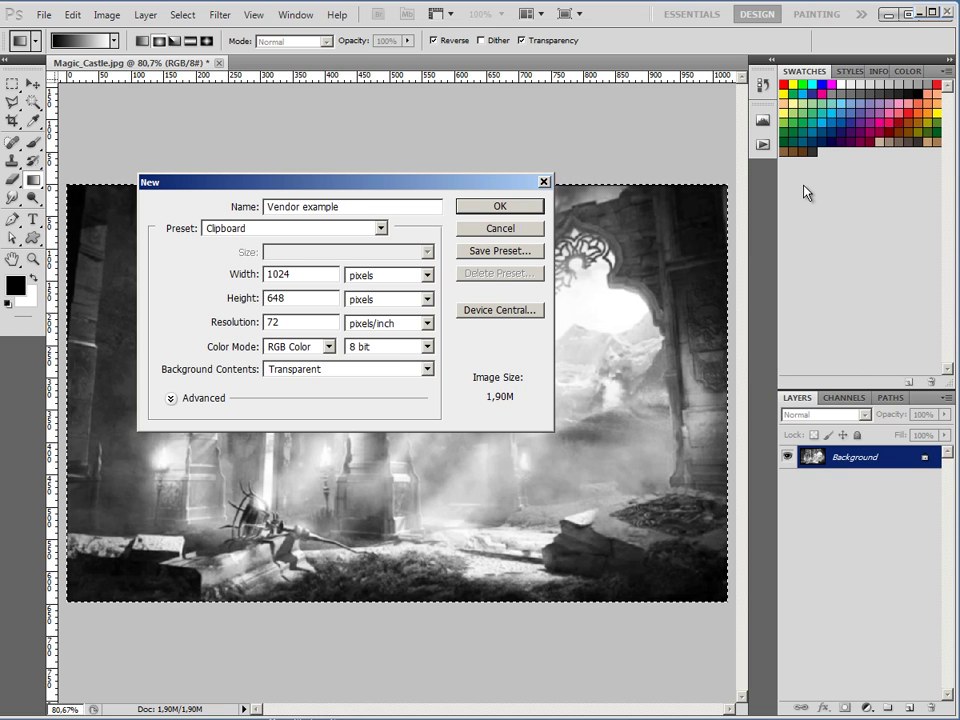
click(497, 208)
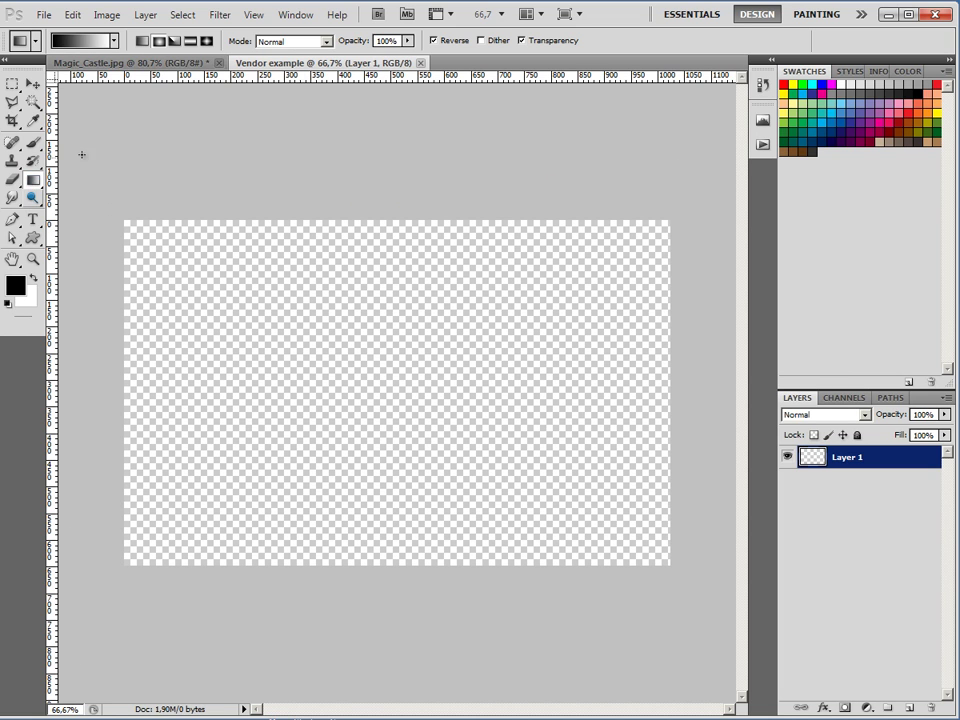
- Draw a radial gradient on Layer 1 from the canvas centre to the bottom-right corner
click(158, 41)
drag(391, 377, 668, 563)
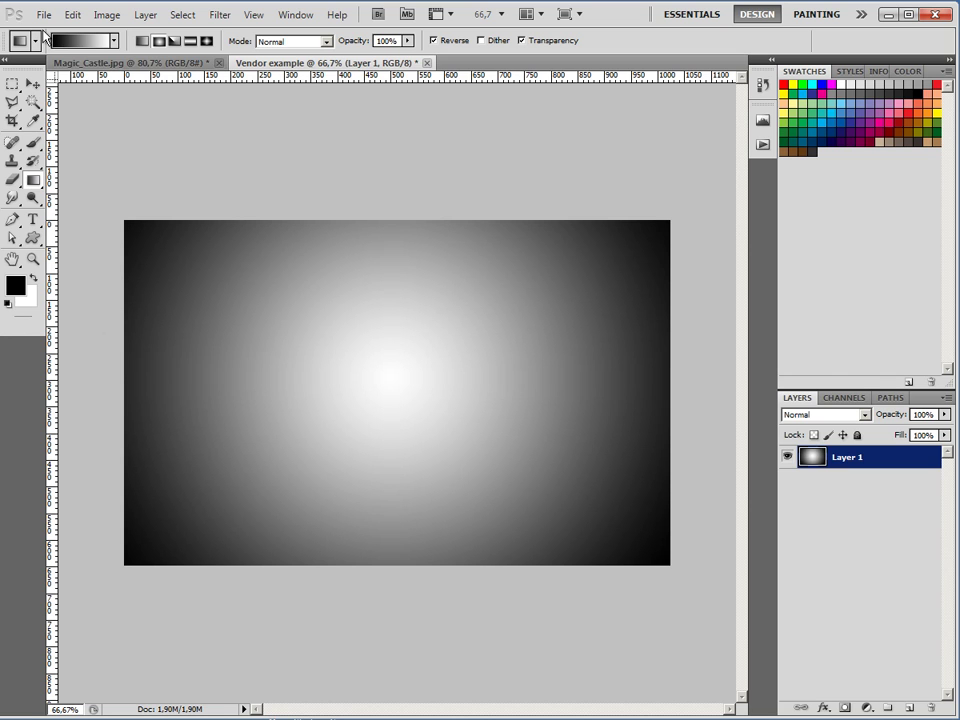
- Open Apply Image with Magic_Castle.jpg as the blend source
click(107, 15)
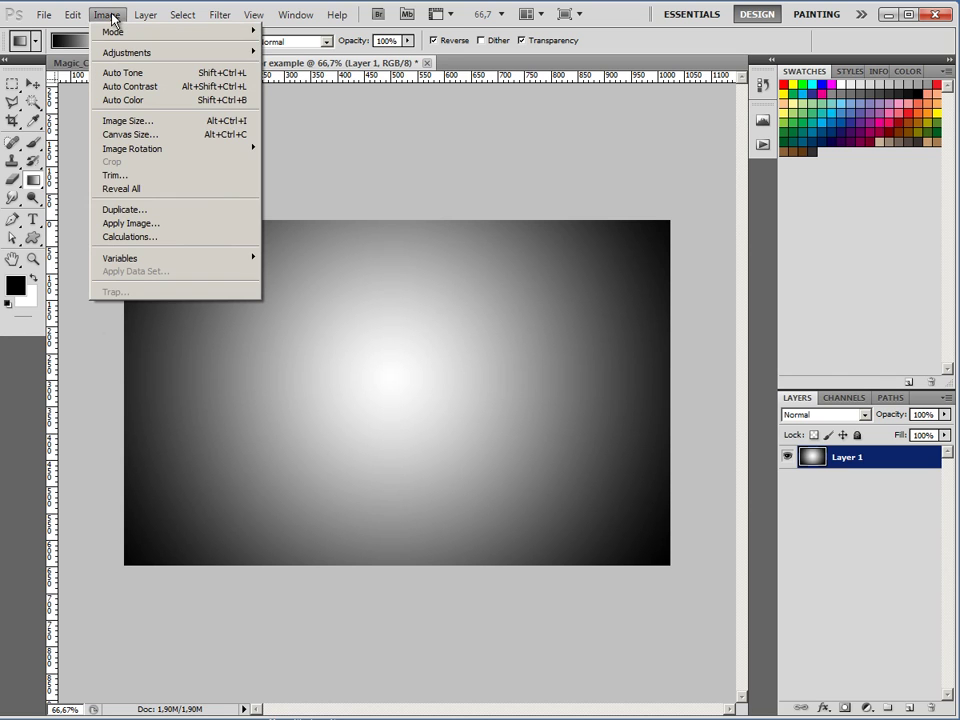
click(113, 230)
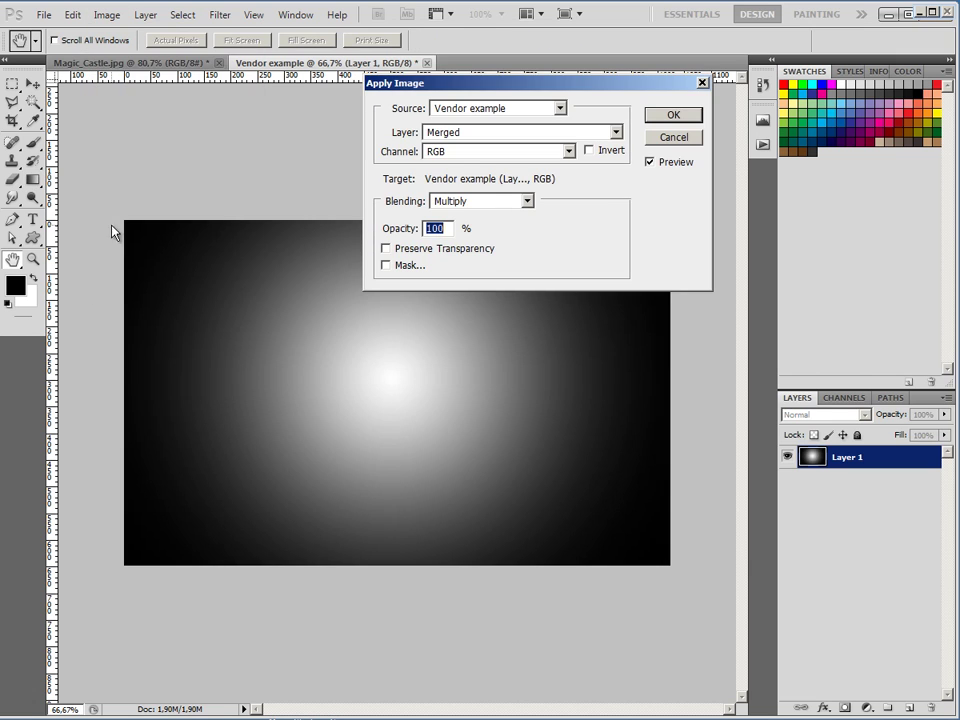
drag(588, 91, 443, 152)
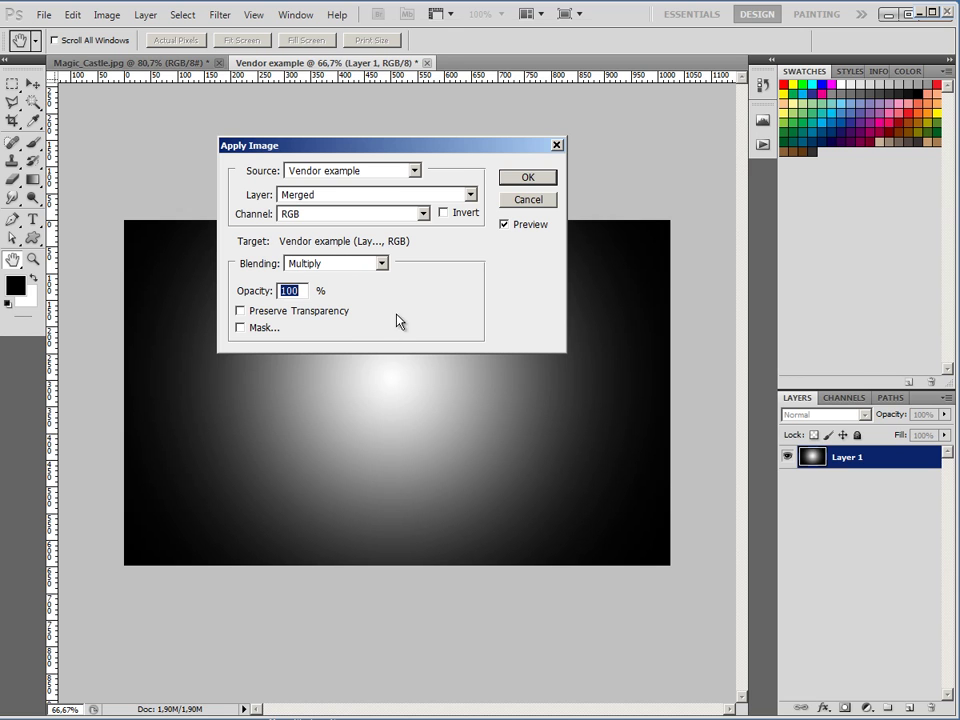
click(413, 171)
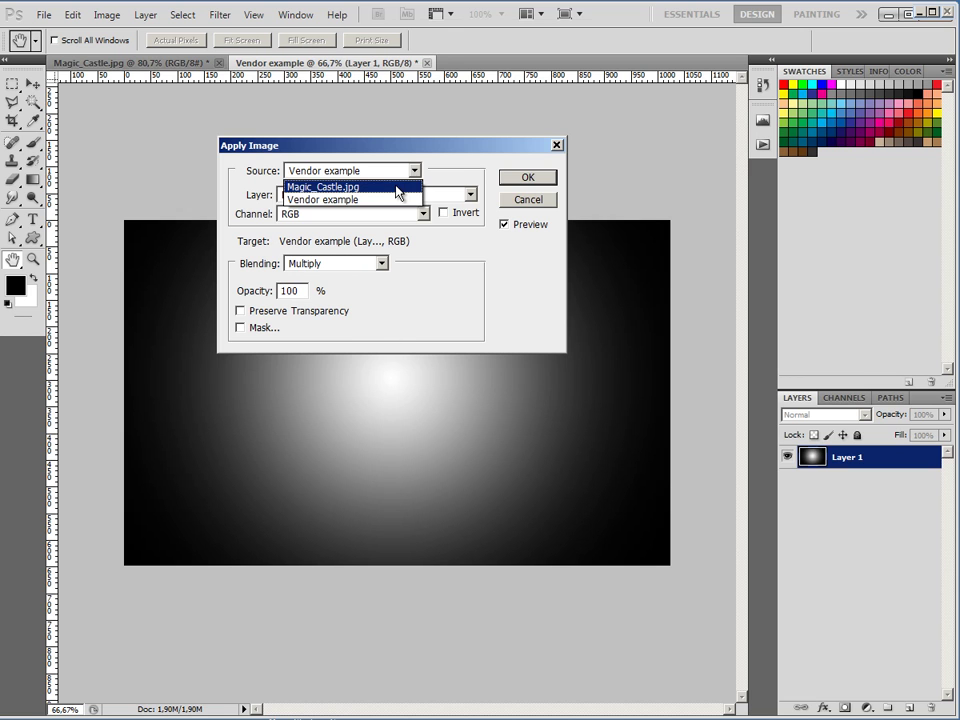
click(399, 187)
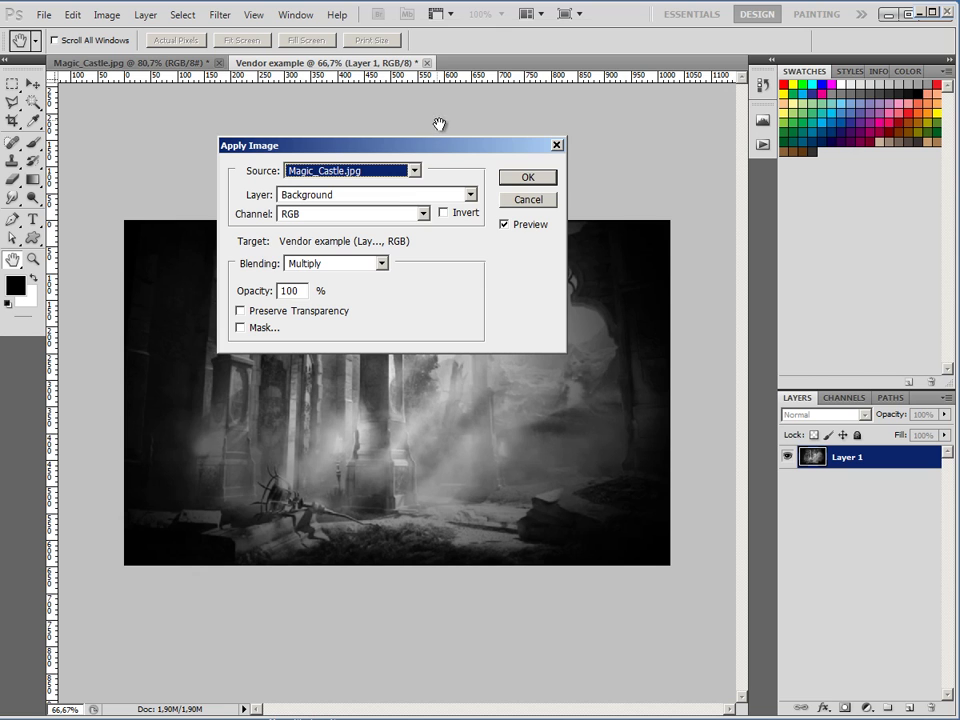
drag(447, 151, 587, 68)
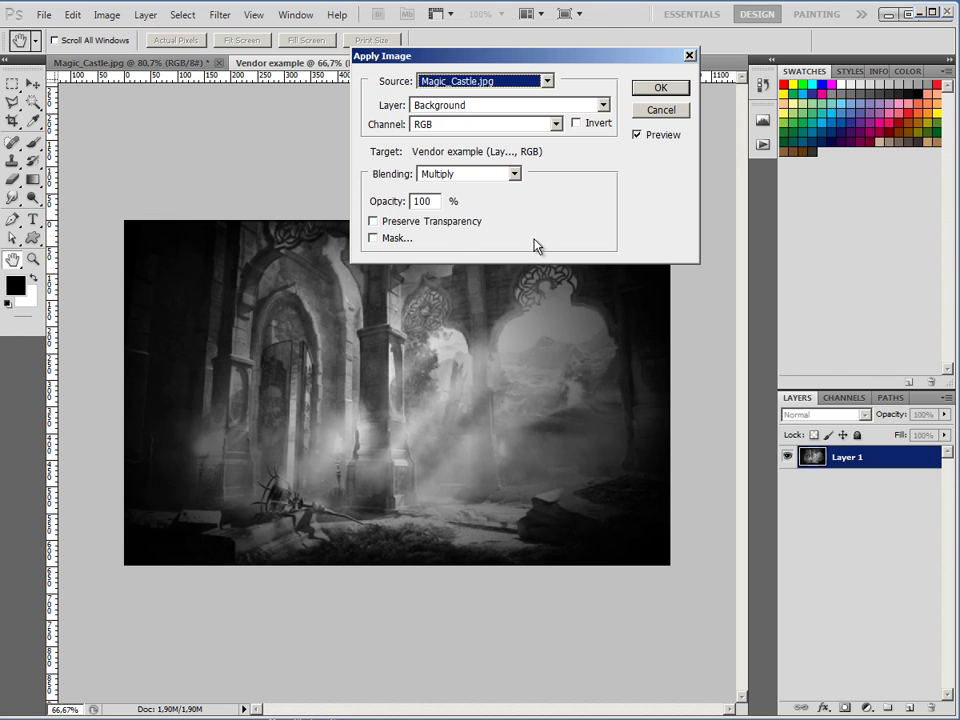
- Preview the Color Burn, Lighten and Overlay blend modes on the castle
click(515, 175)
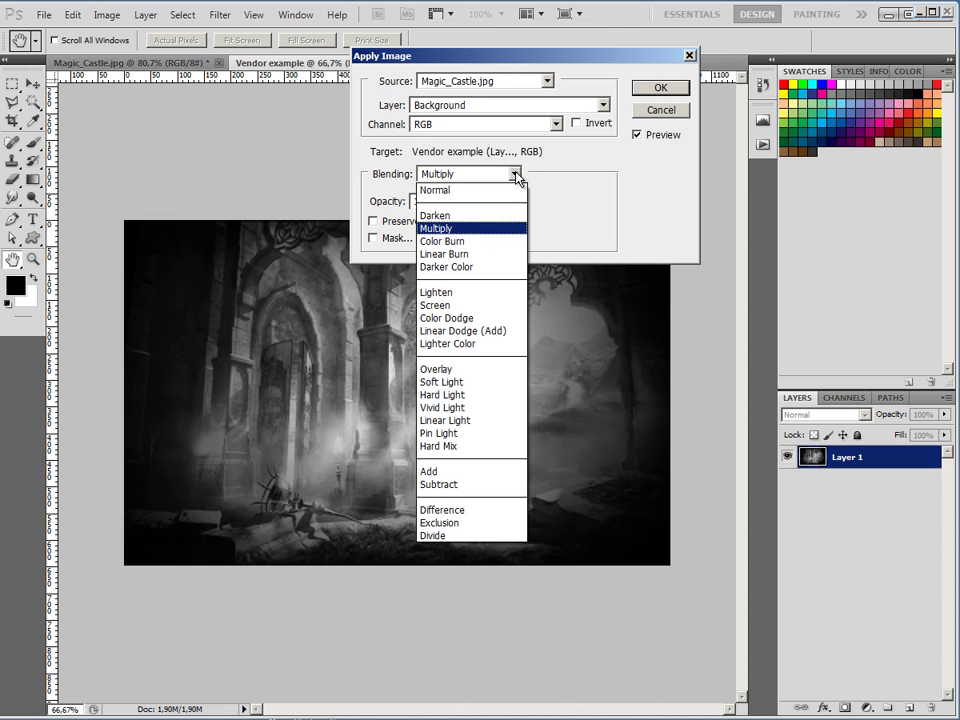
click(491, 249)
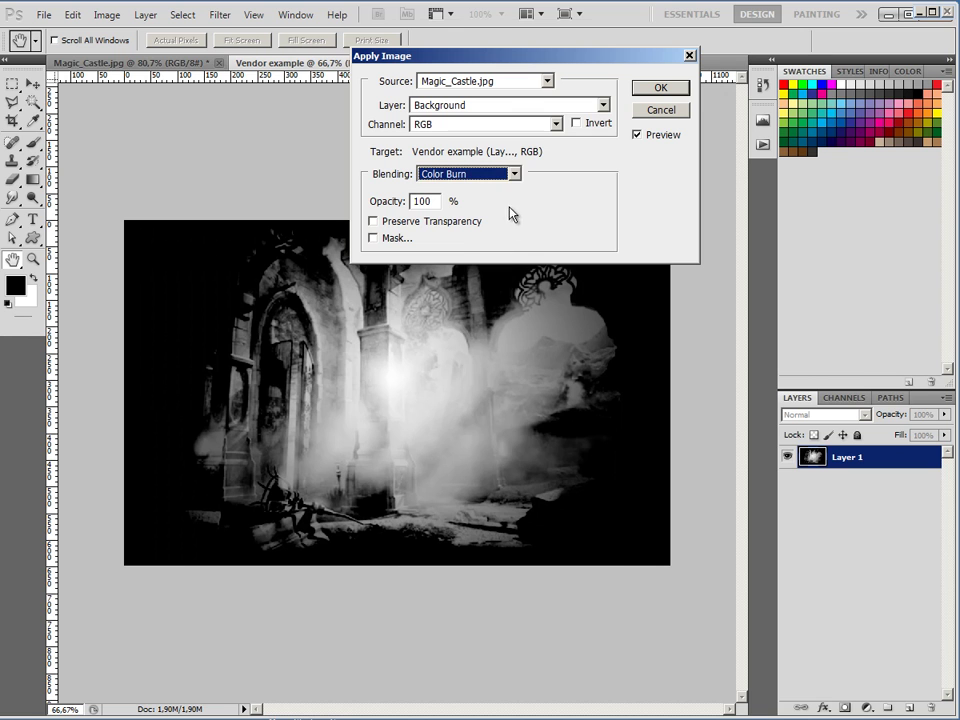
click(512, 175)
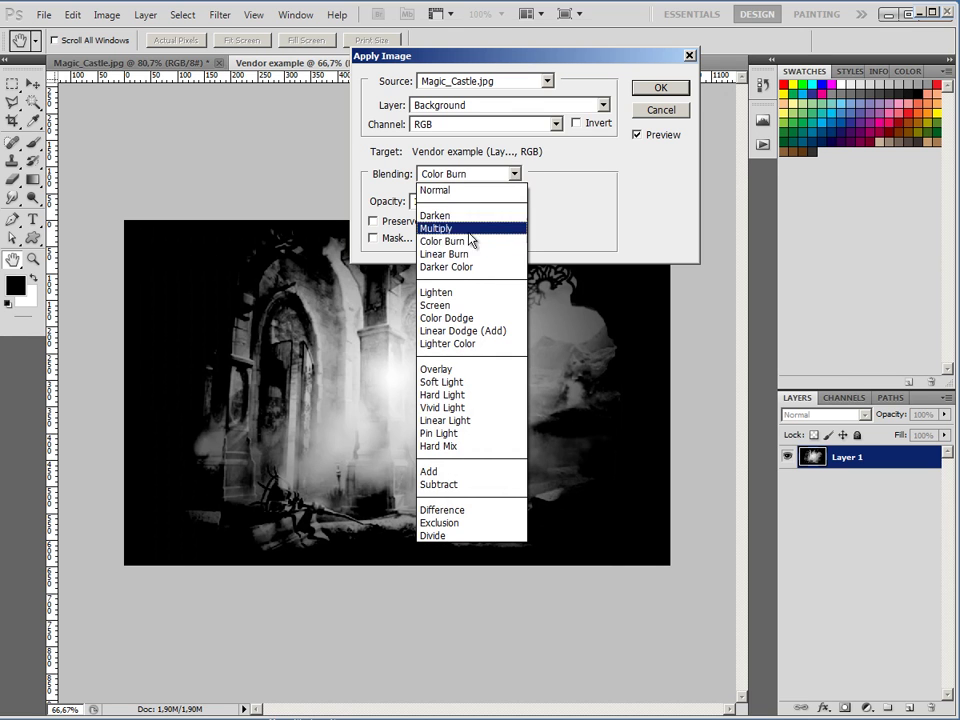
click(456, 294)
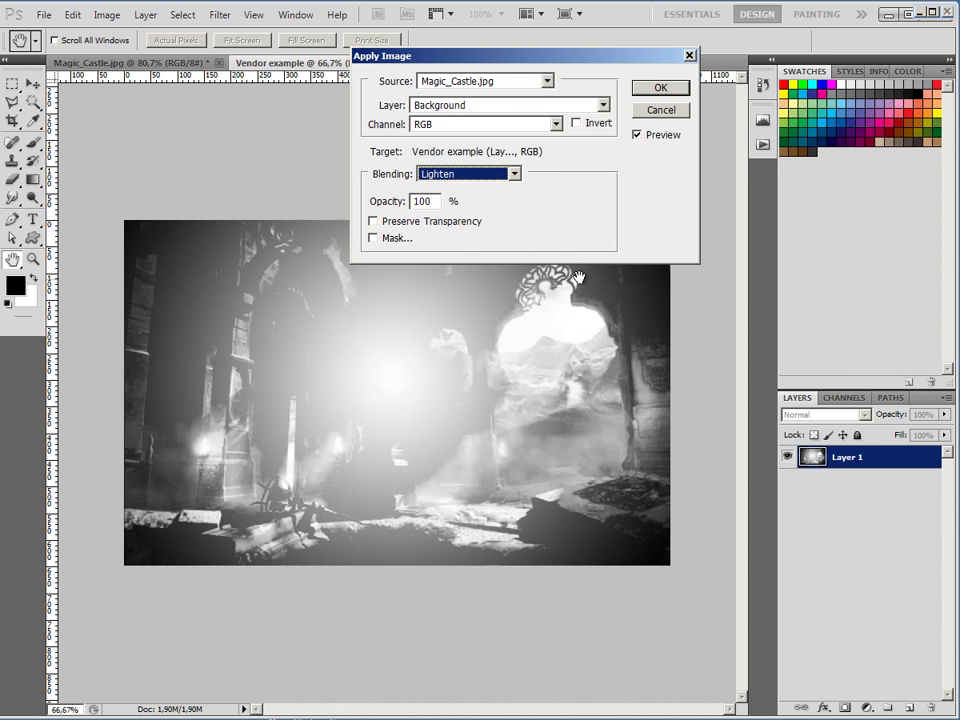
click(510, 175)
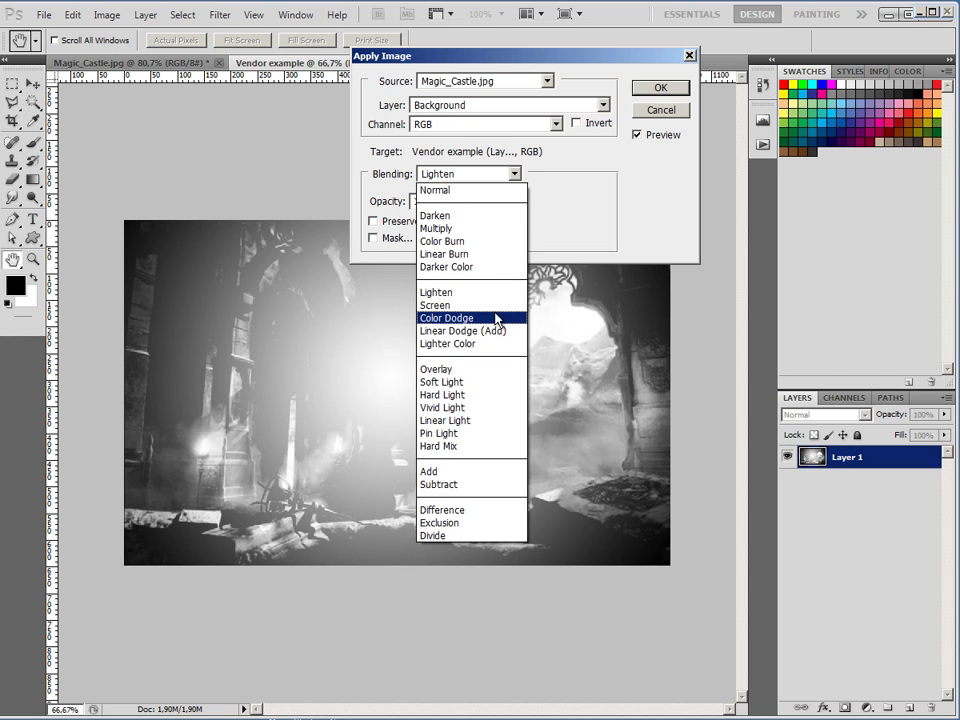
click(484, 370)
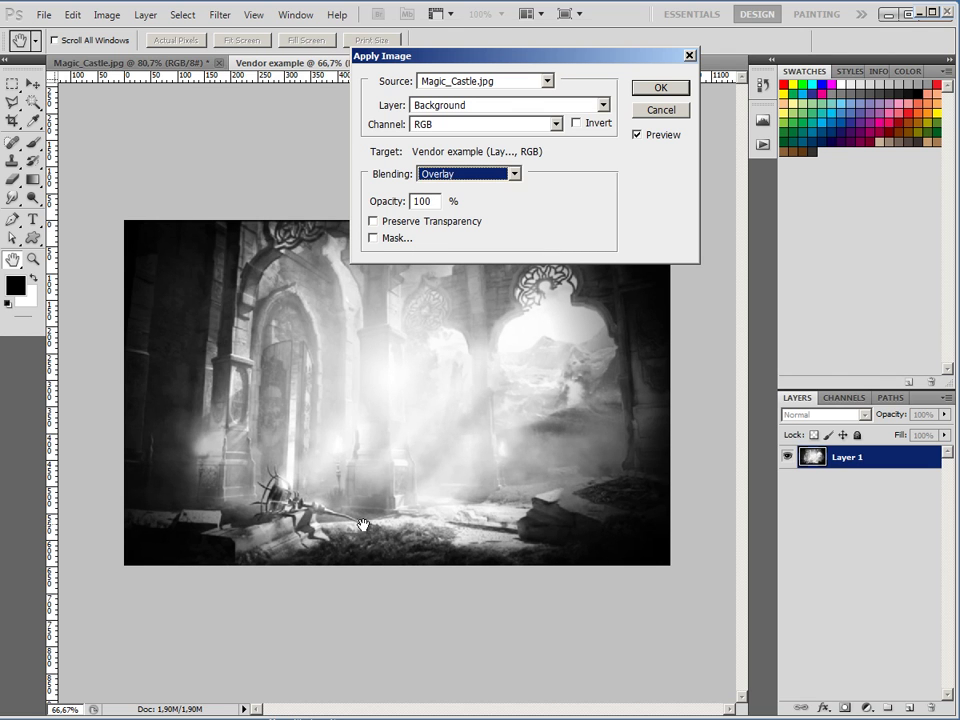
- Apply the castle to Layer 1 with Exclusion blending at 100% opacity
click(512, 176)
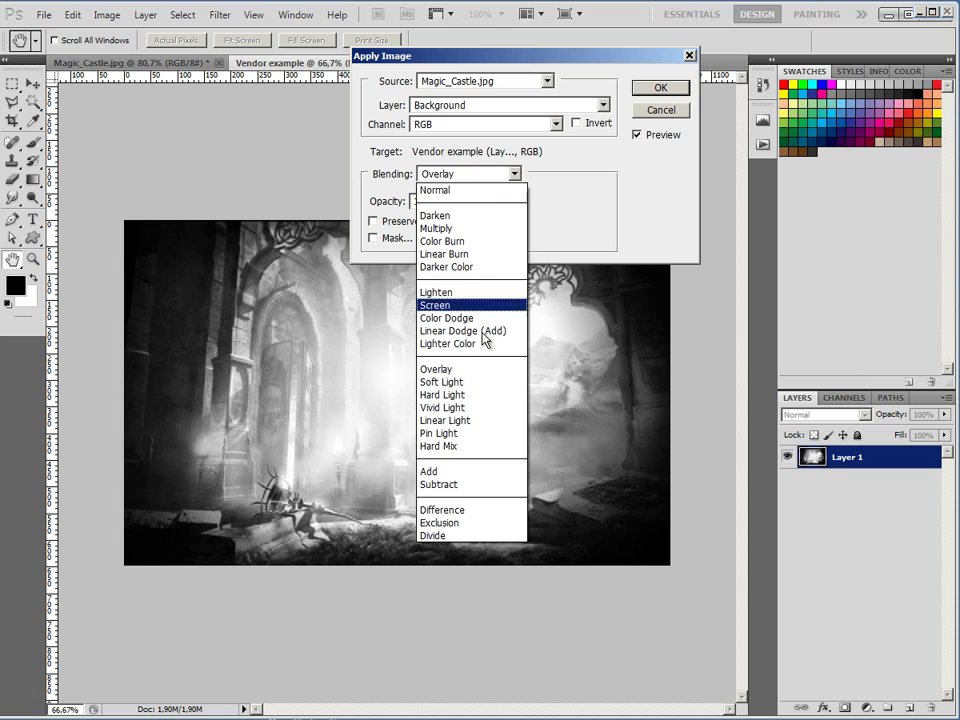
click(476, 530)
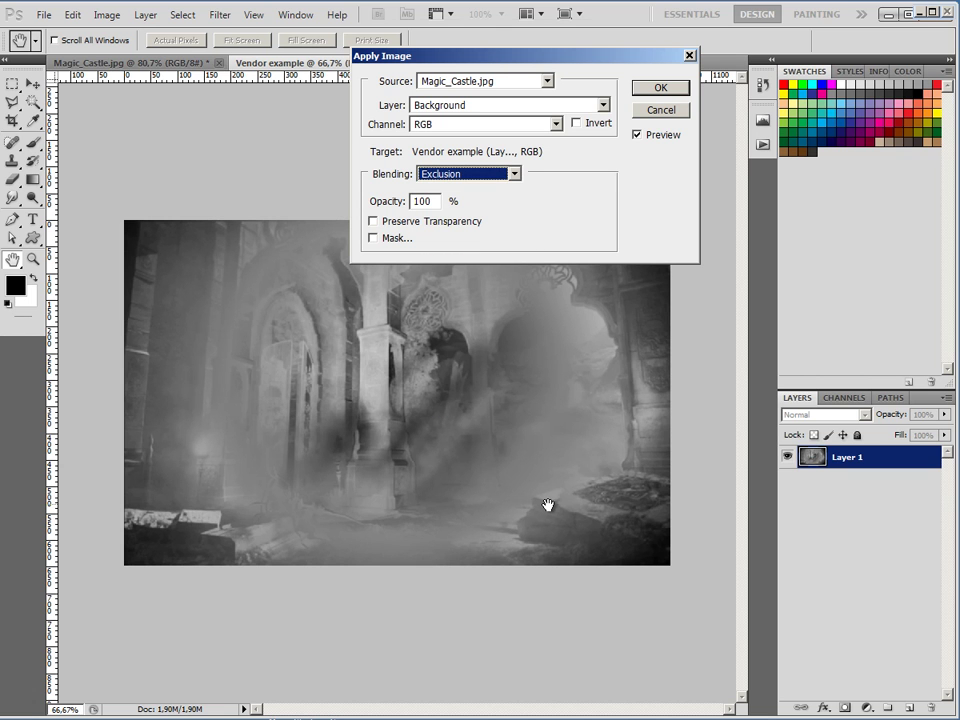
drag(622, 63, 574, 287)
click(629, 330)
key(g)
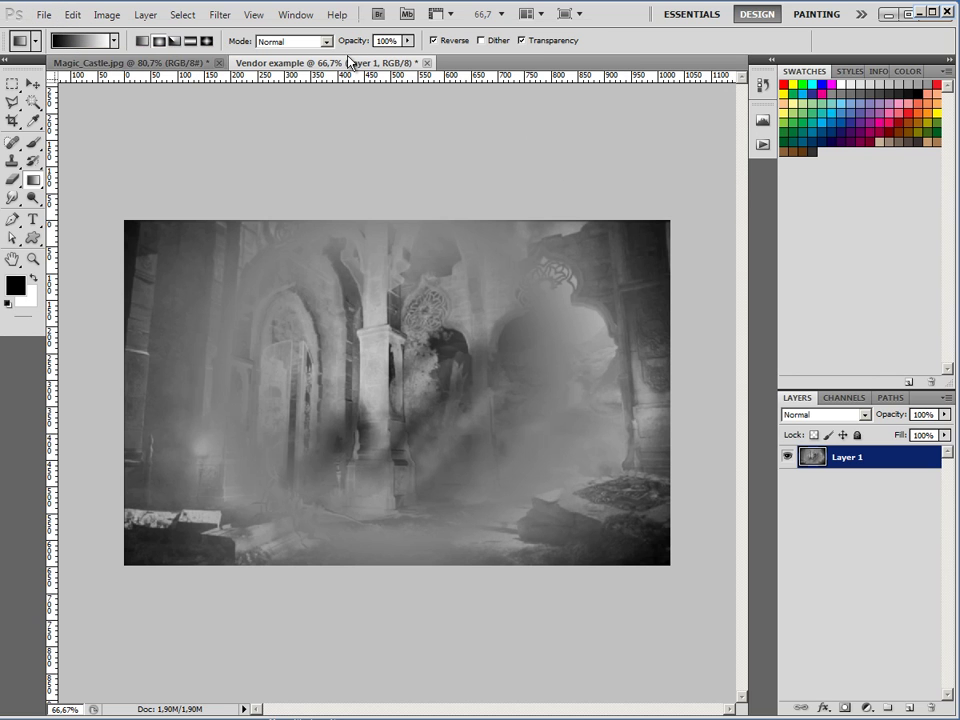
- Float the document windows and drag medieval.png's model layer into Vendor example as Layer 2
drag(349, 64, 306, 118)
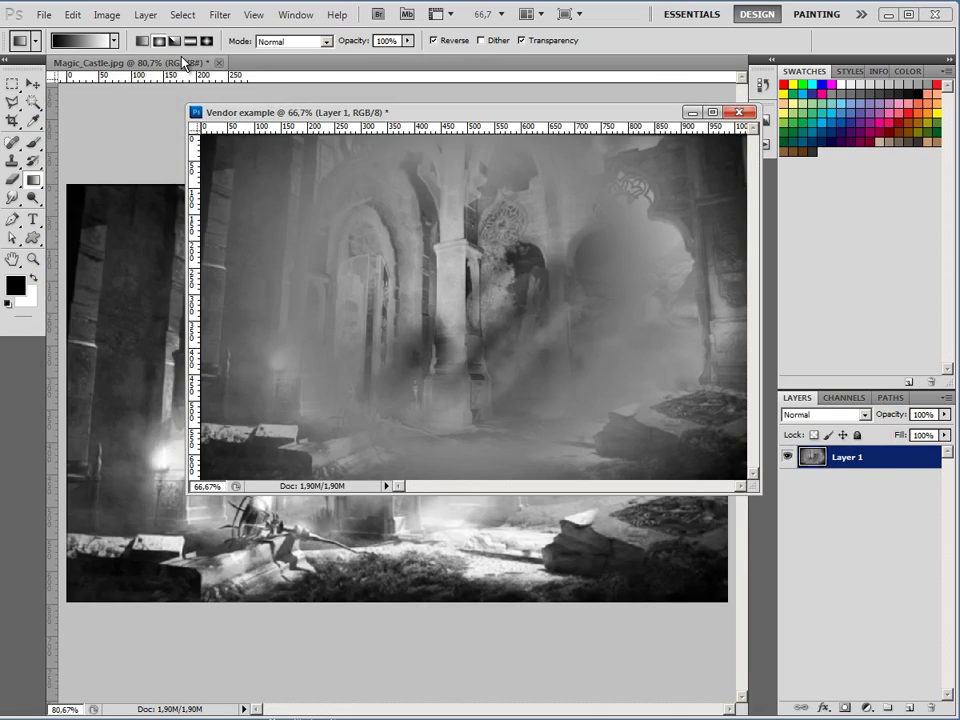
drag(136, 62, 181, 82)
drag(666, 118, 488, 193)
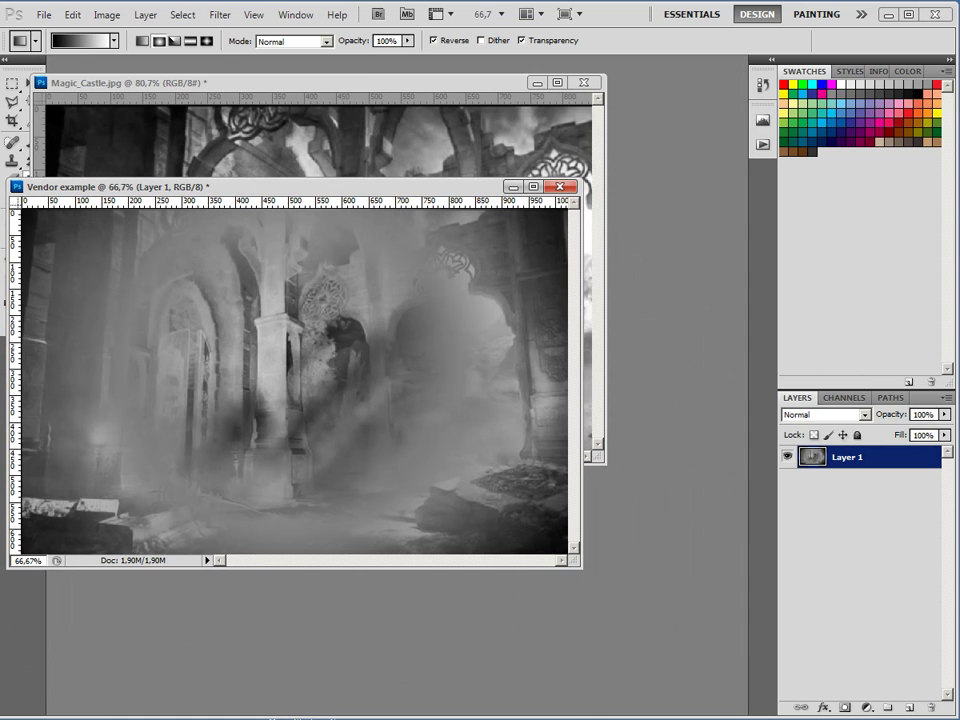
drag(664, 579, 658, 611)
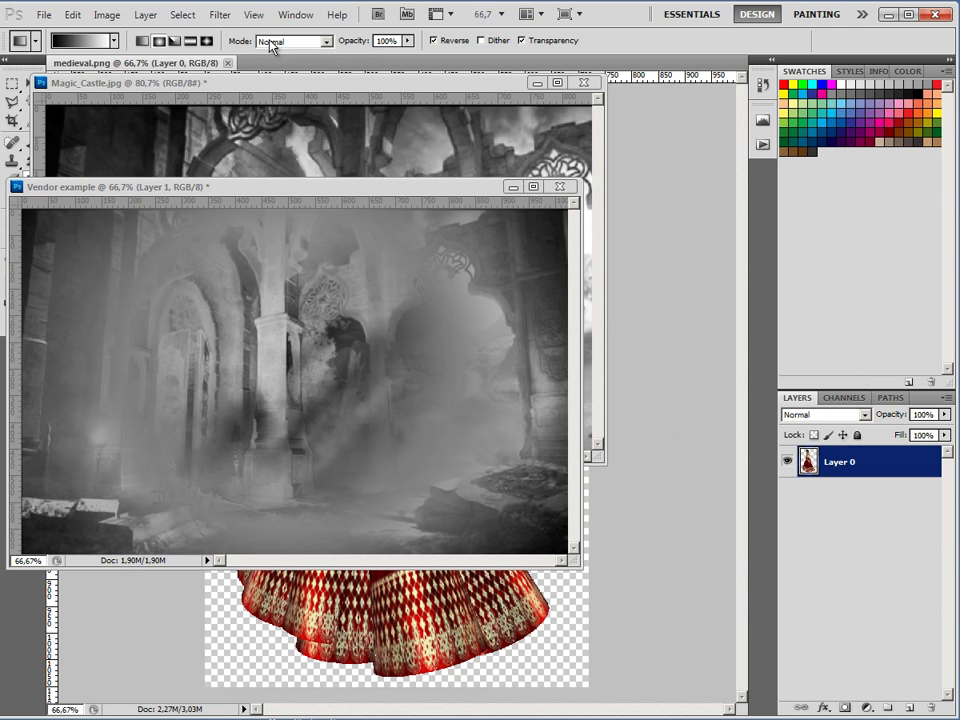
drag(200, 63, 490, 82)
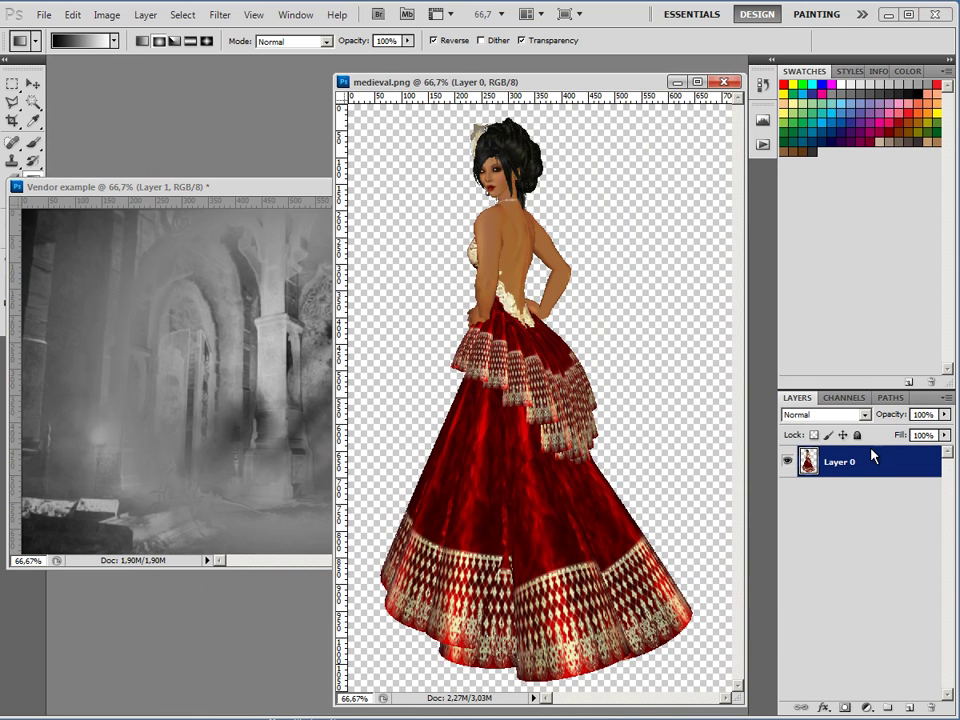
drag(840, 462, 251, 553)
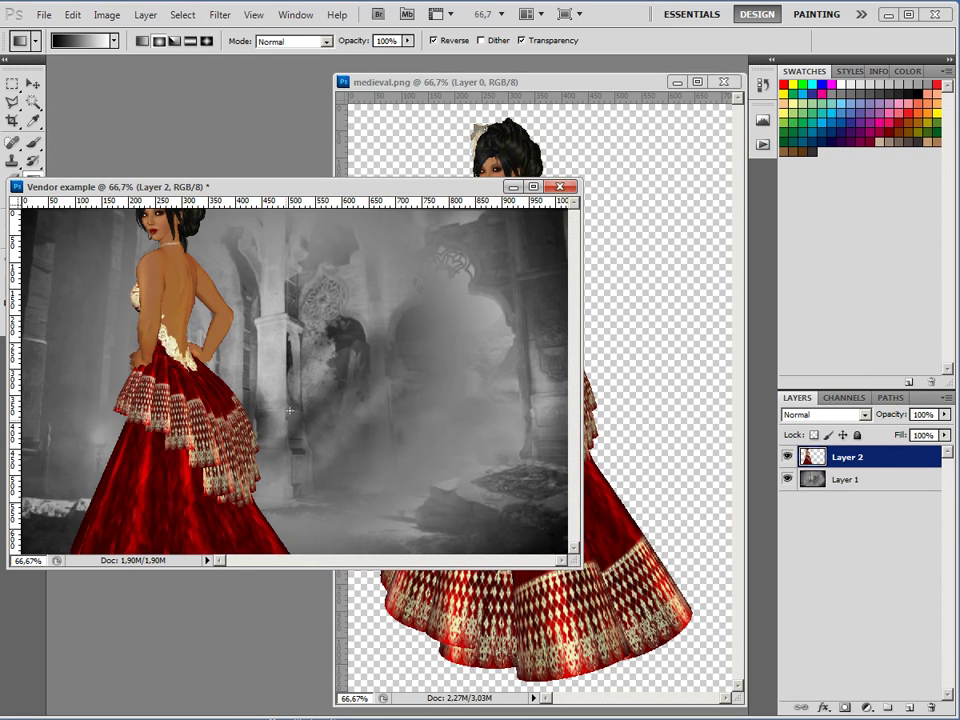
drag(480, 191, 562, 181)
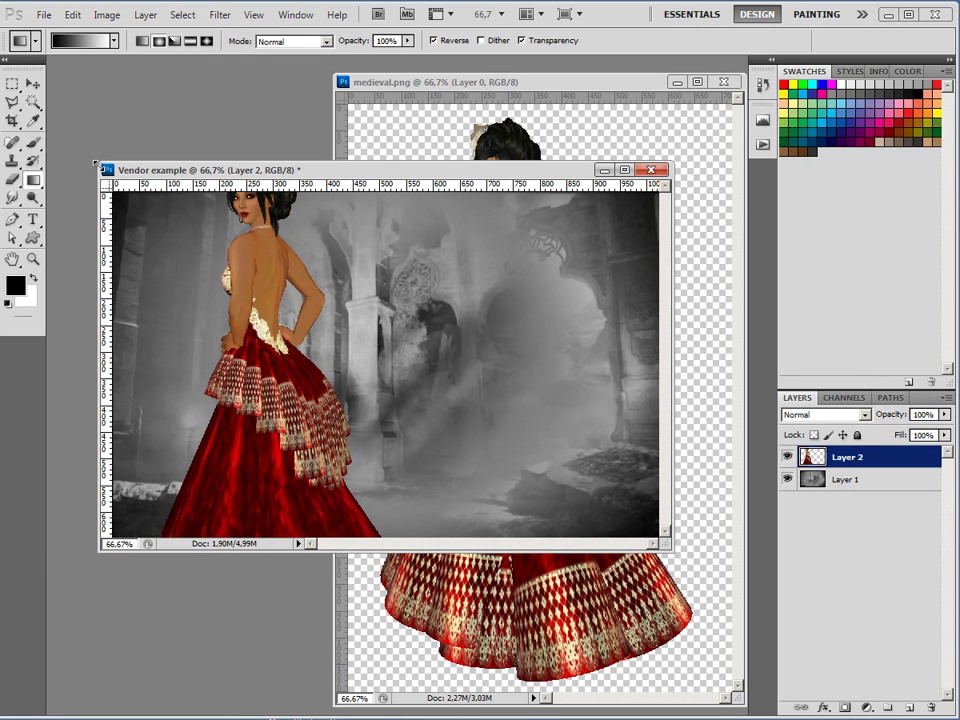
- Scale the model down to about 53% and move her into the castle scene
click(33, 86)
scroll(326, 315, down, 4)
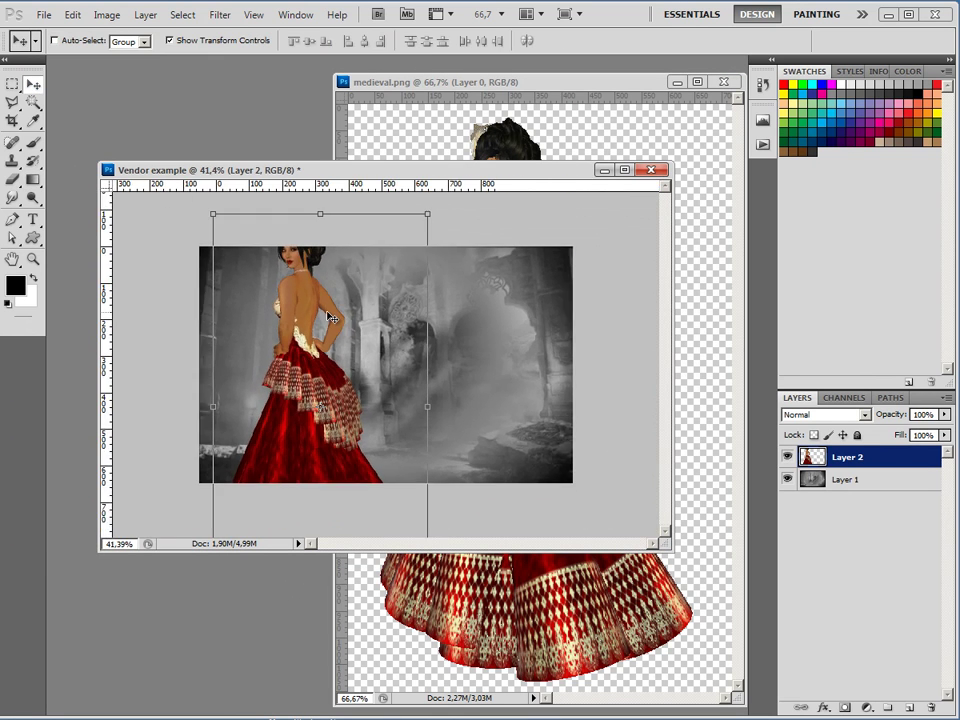
scroll(330, 317, down, 1)
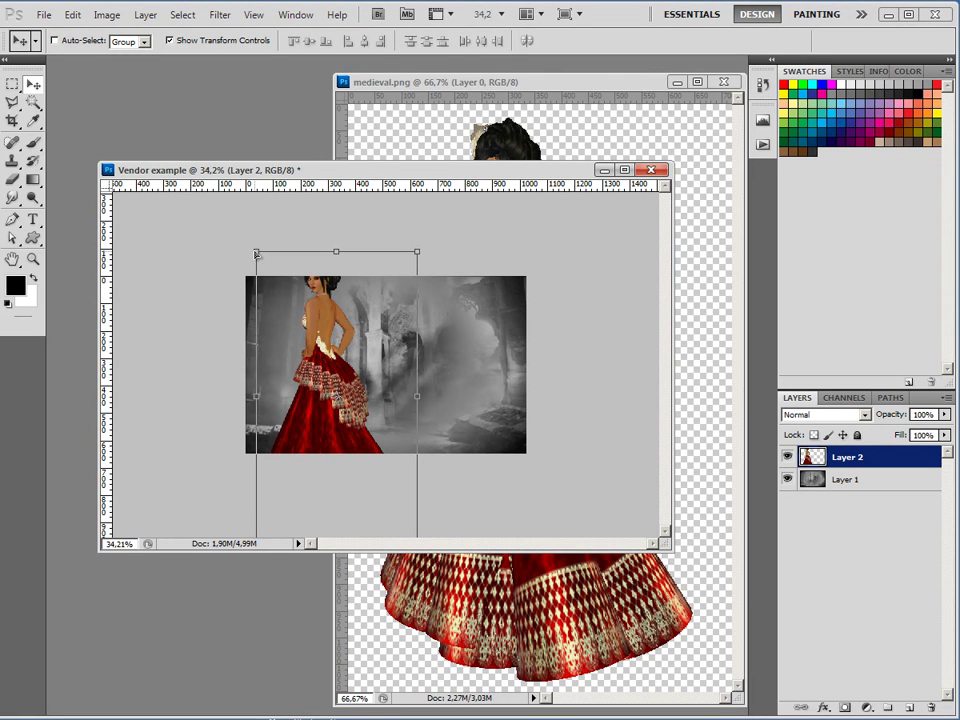
drag(255, 252, 341, 383)
drag(384, 427, 340, 330)
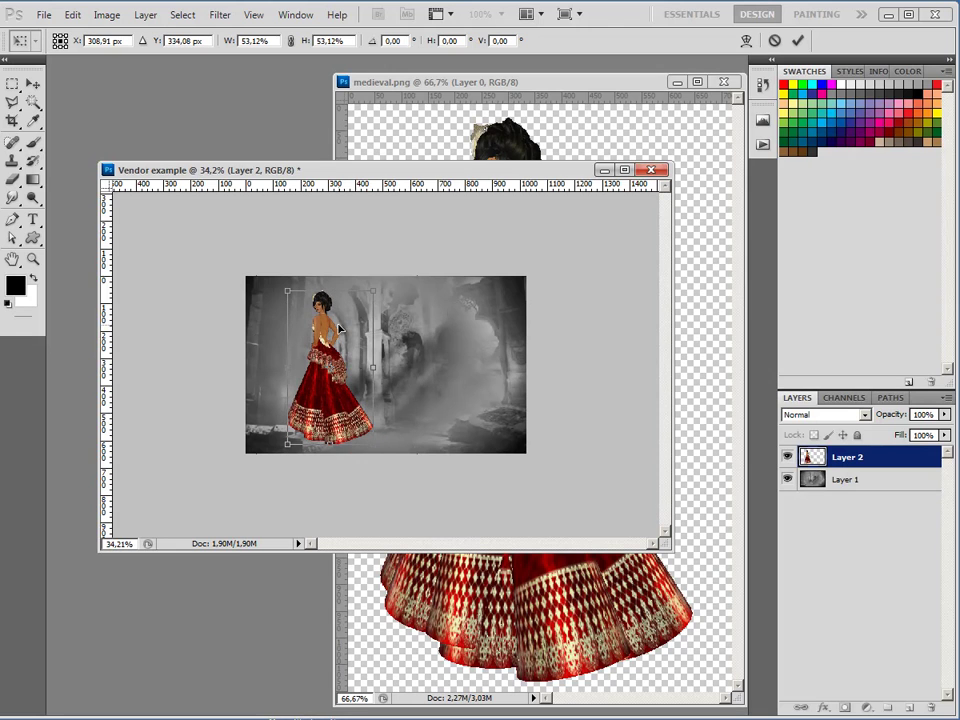
- With proportions linked, shrink the model to 41.23%, shift her into the doorway, and commit
click(291, 41)
drag(287, 291, 302, 325)
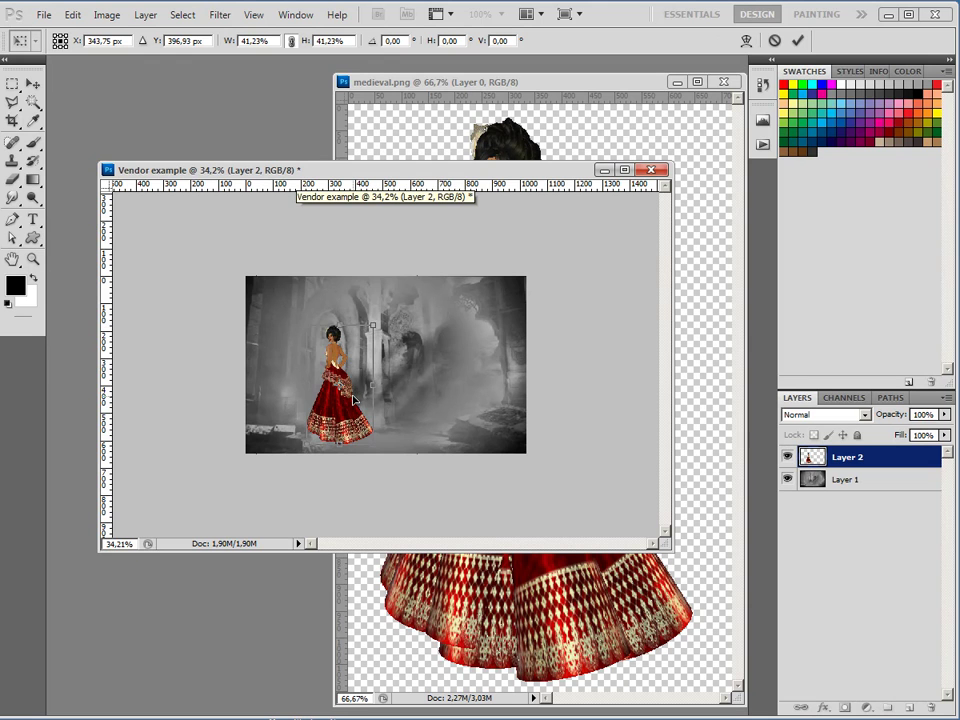
drag(350, 402, 378, 393)
scroll(379, 396, up, 3)
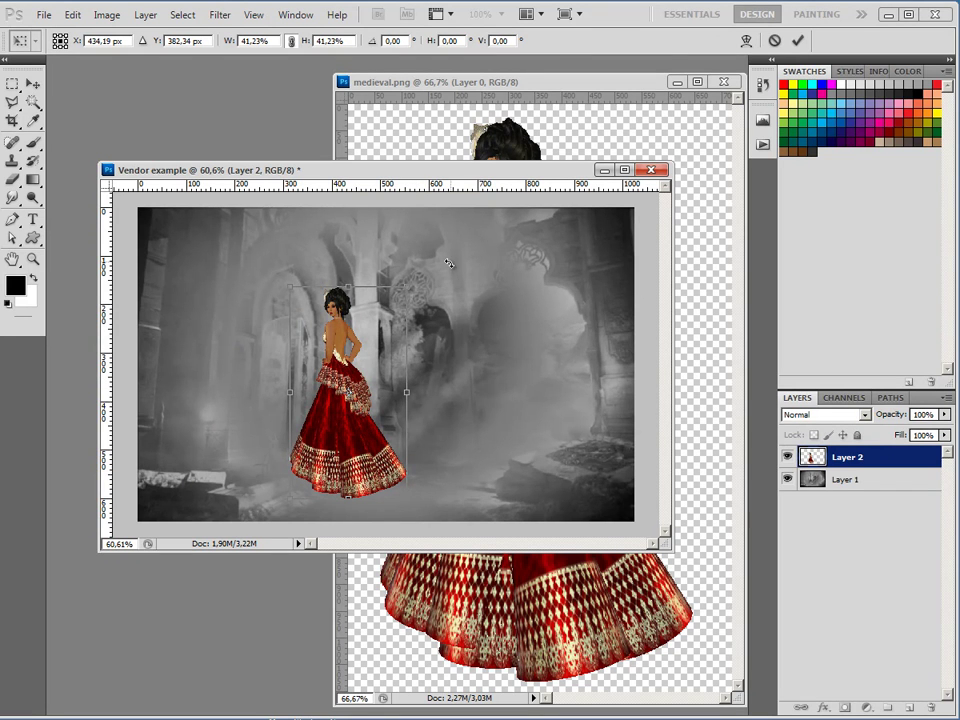
click(801, 41)
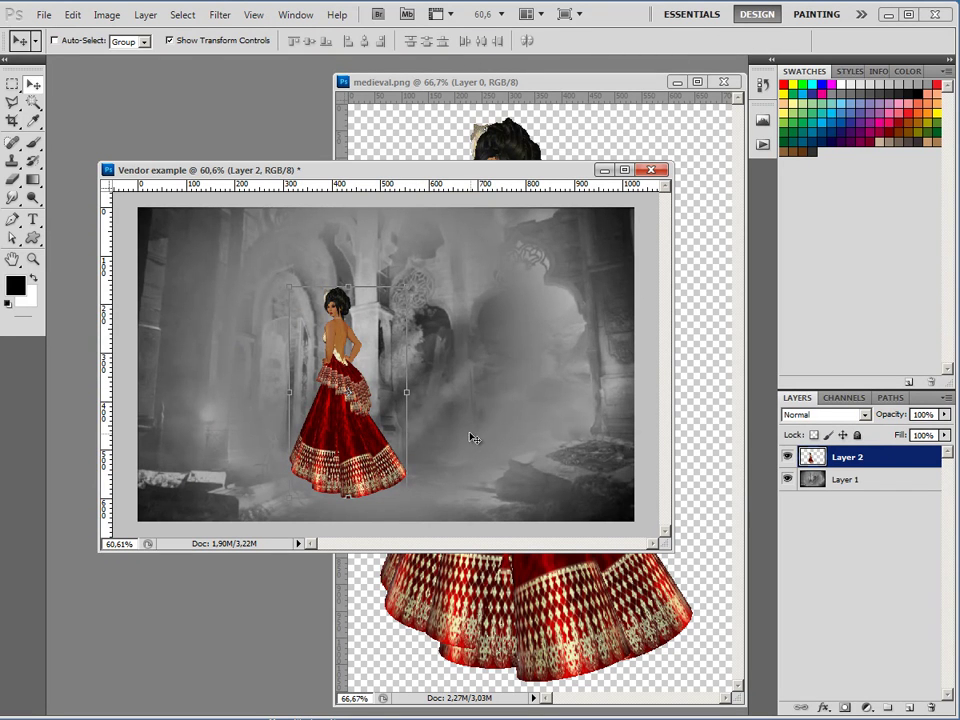
- Select Layer 1, the castle background, and zoom the view out to 50%
click(876, 484)
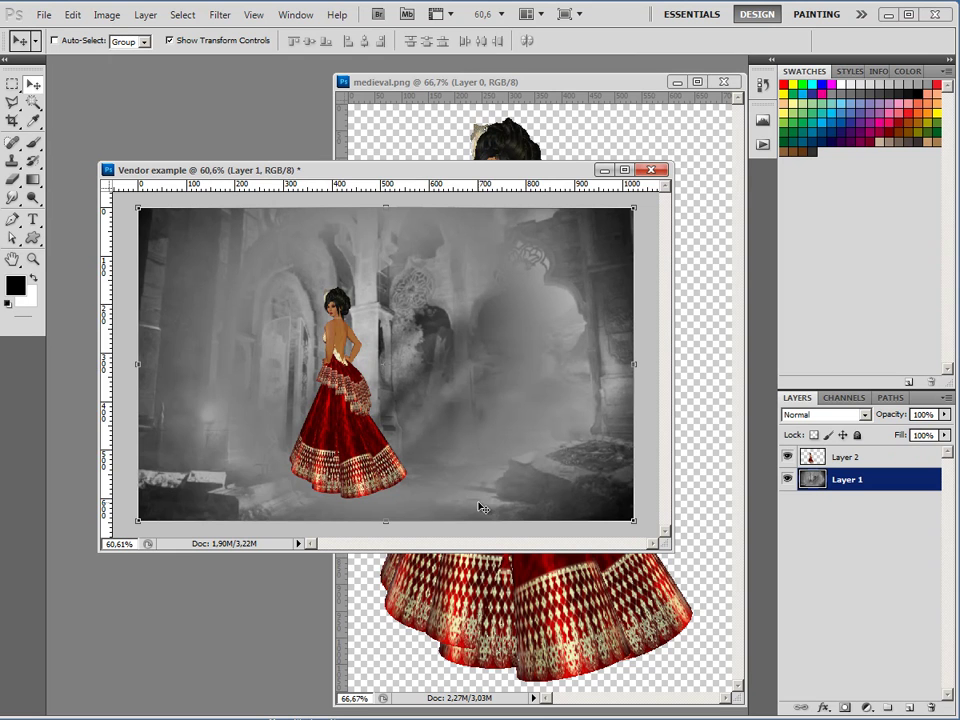
scroll(529, 401, down, 3)
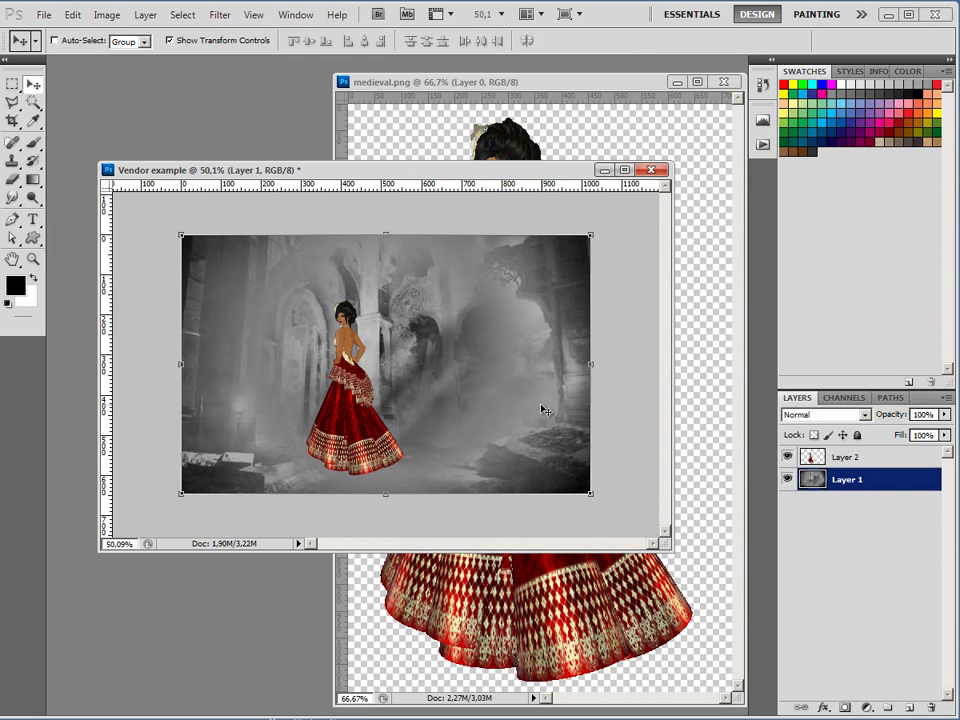